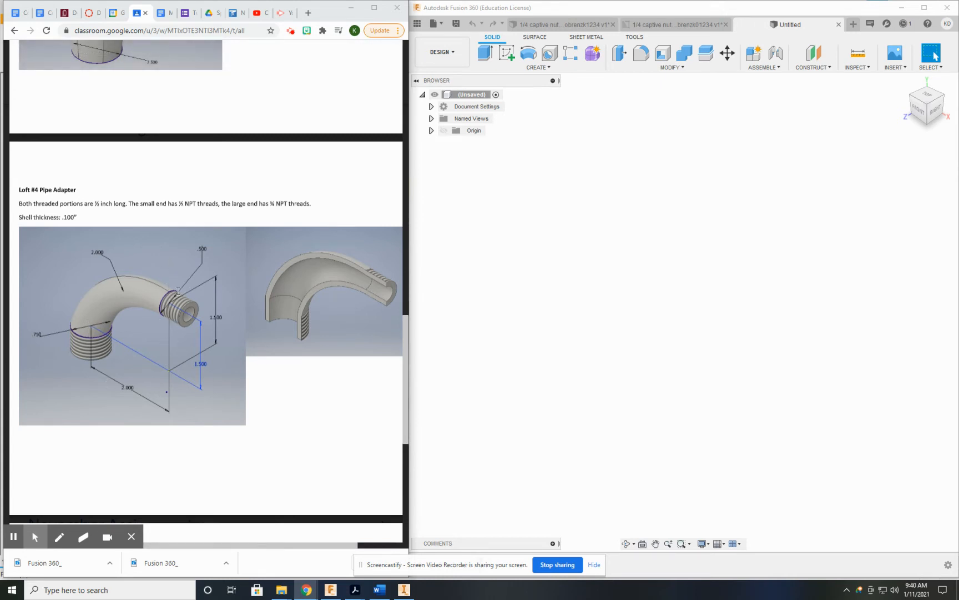
- Start a sketch on the horizontal XZ plane and draw a circle about 1.46 in in diameter centred on the origin
click(507, 52)
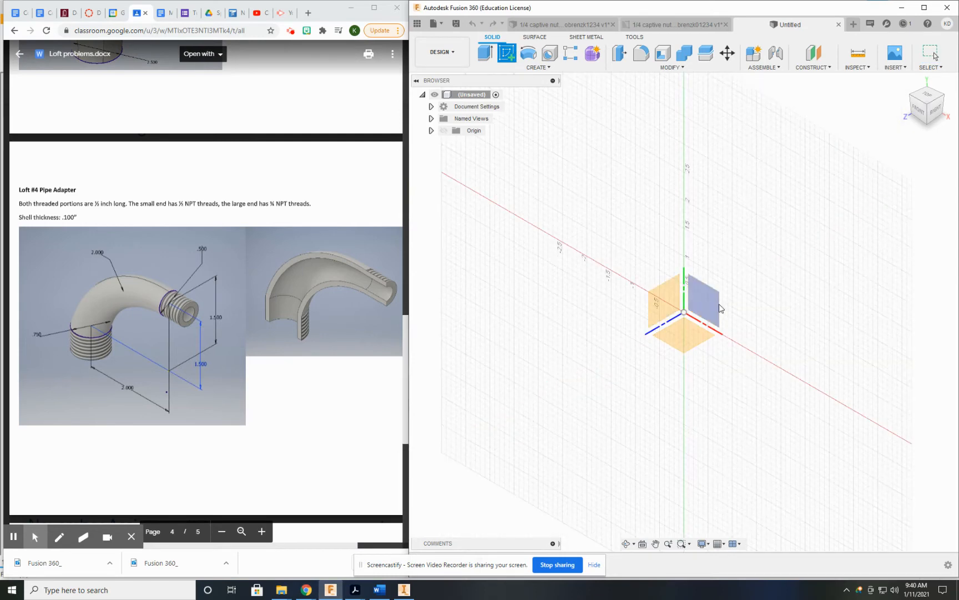
click(690, 337)
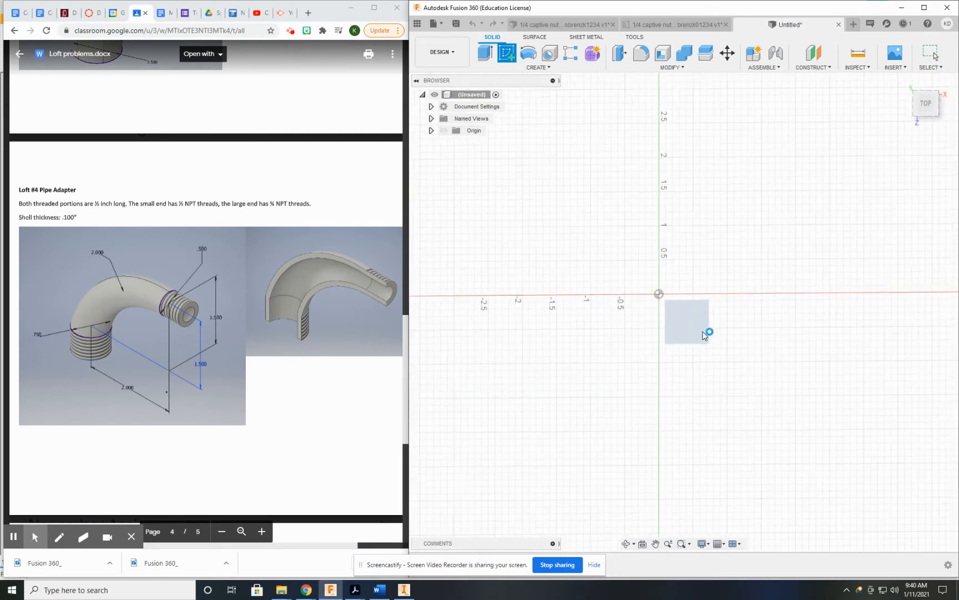
key(c)
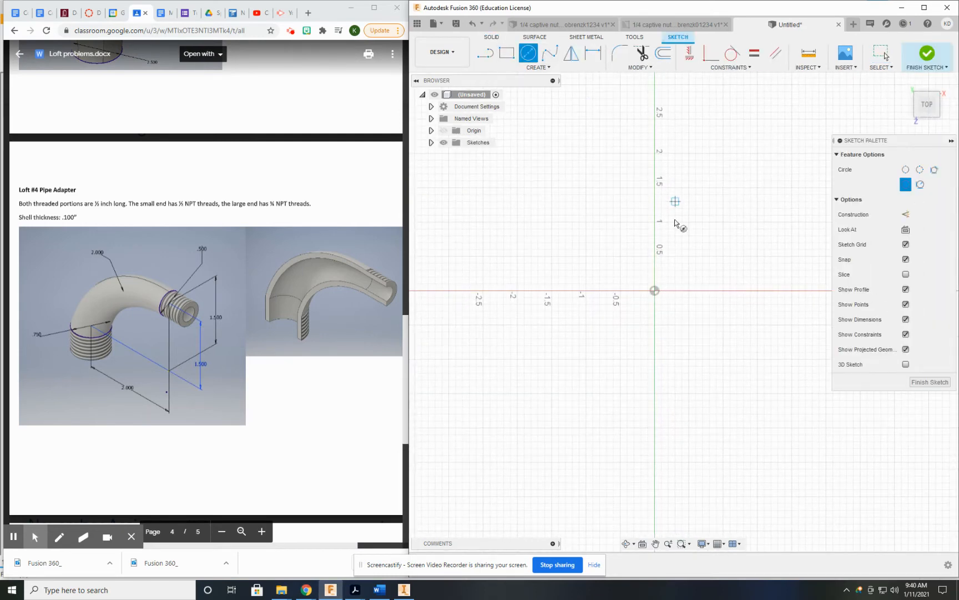
click(655, 291)
click(684, 248)
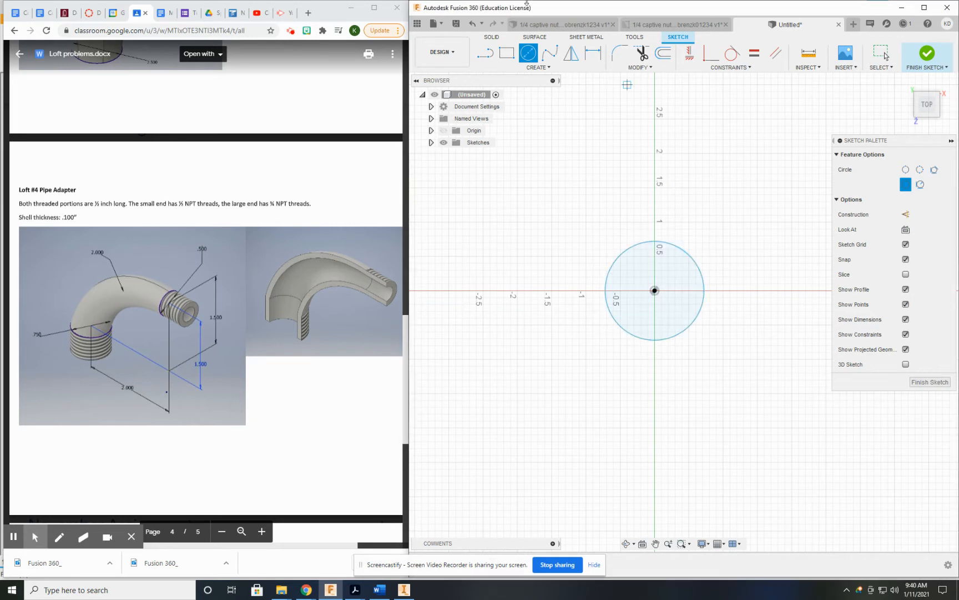
- Dimension the origin circle's diameter to 0.75 in and finish the sketch
click(593, 52)
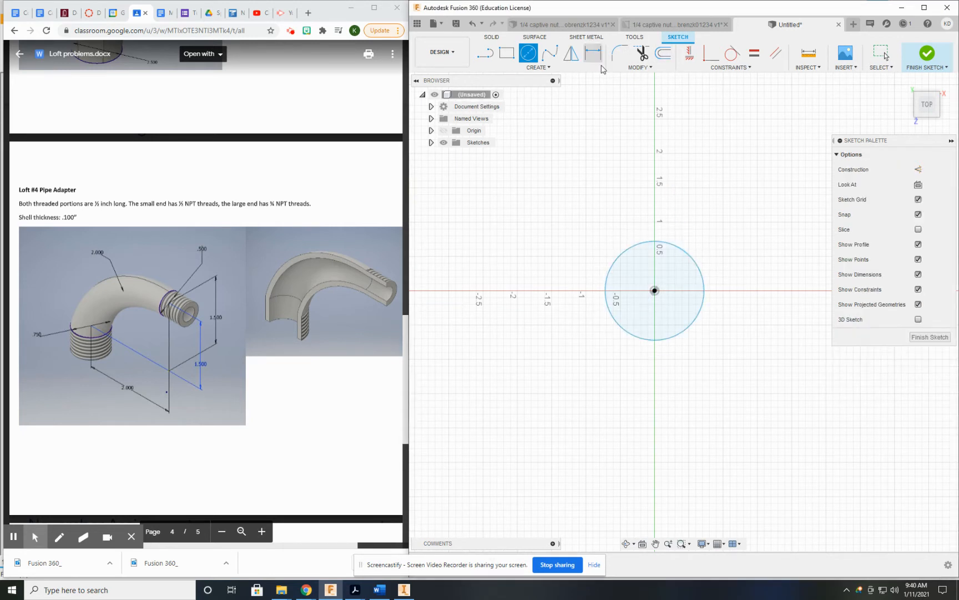
click(619, 262)
click(580, 232)
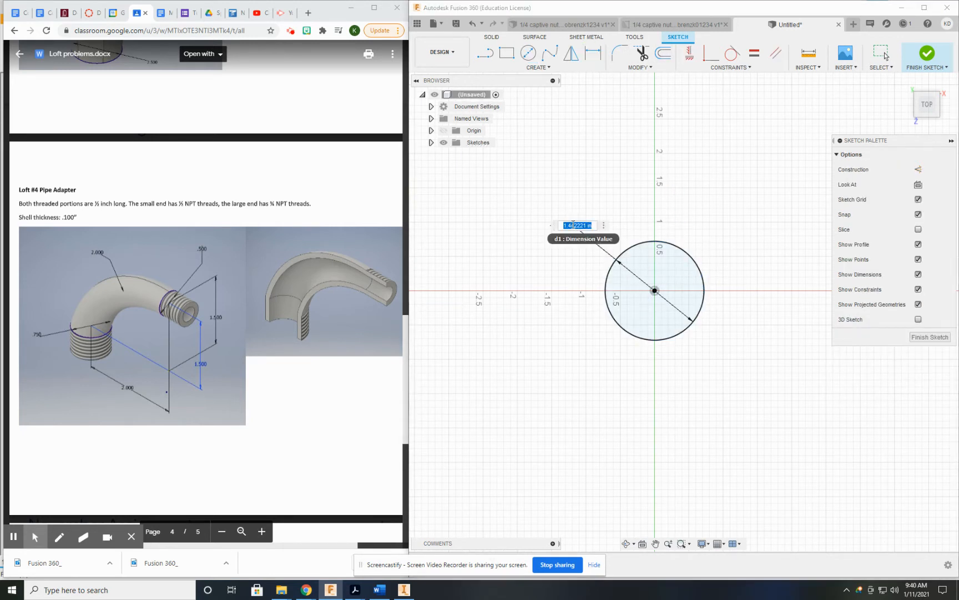
text(0.75)
key(Return)
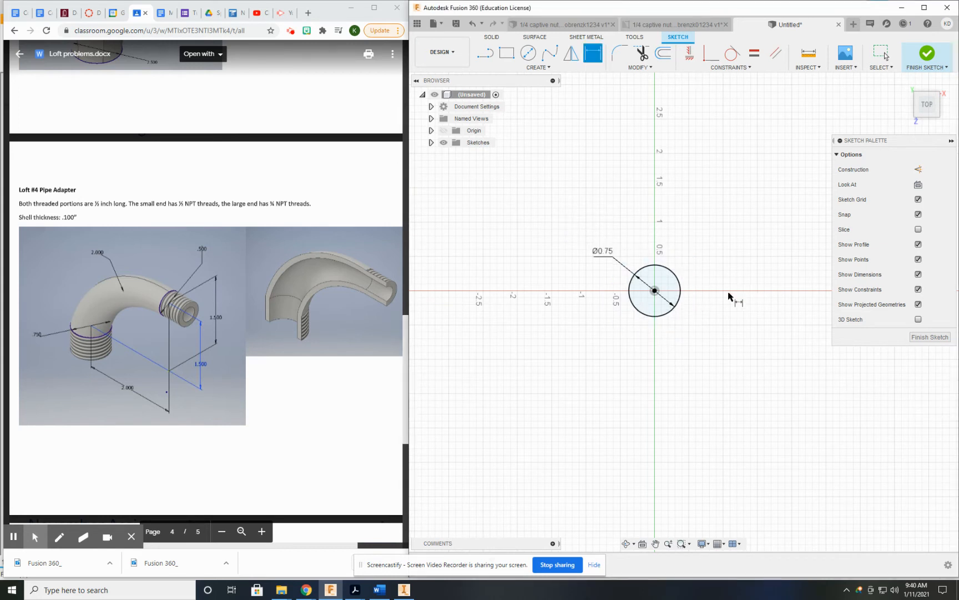
scroll(621, 336, up, 2)
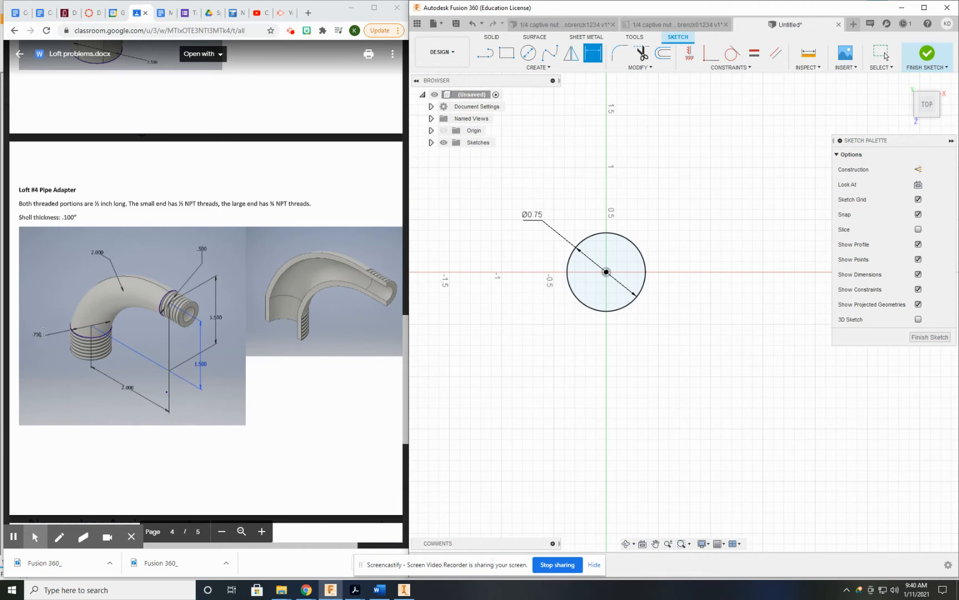
click(924, 56)
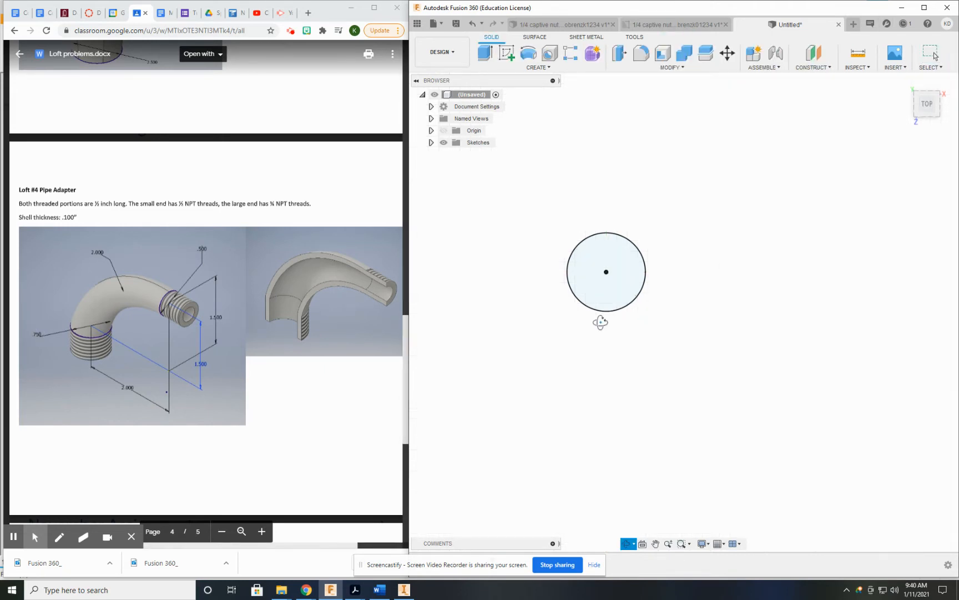
mouse_move(602, 322)
shift+middle_down()
mouse_move(587, 263)
mouse_move(529, 275)
shift+middle_up()
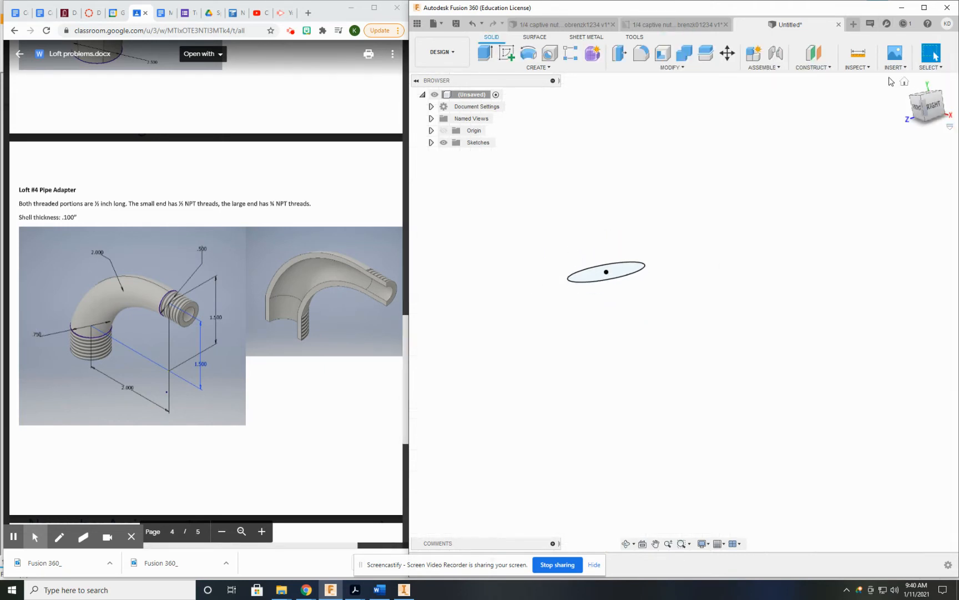
click(903, 82)
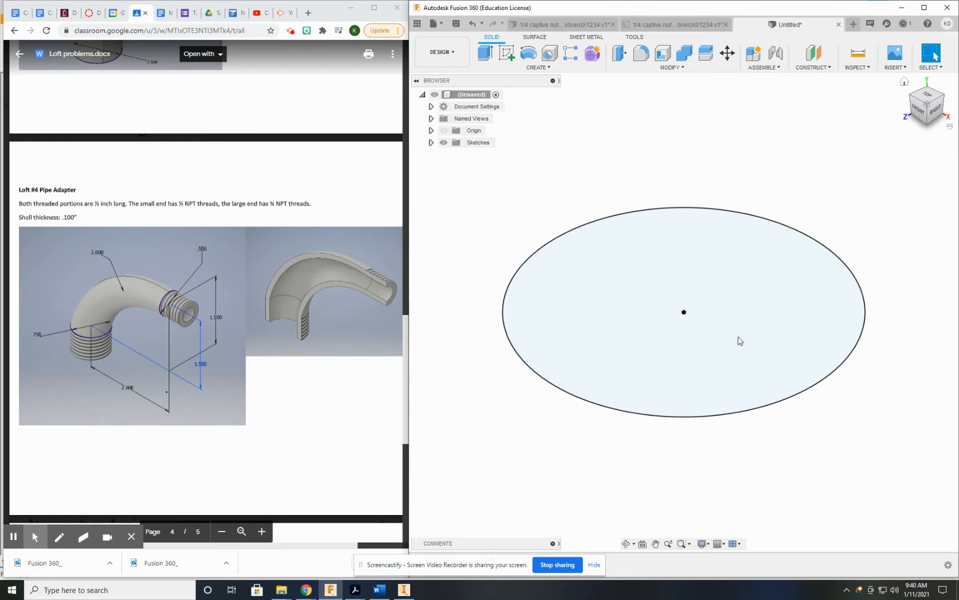
scroll(889, 302, down, 5)
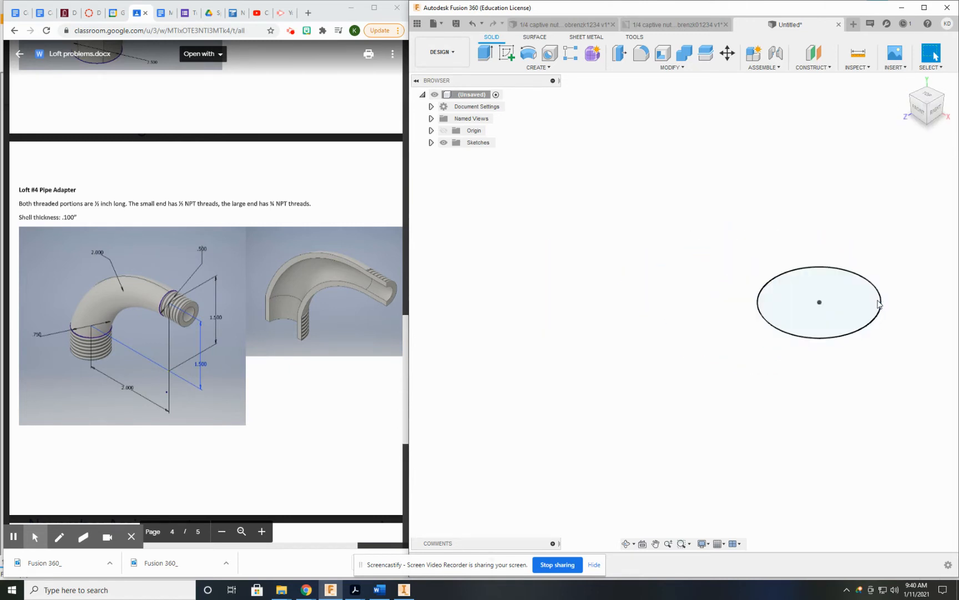
mouse_move(869, 314)
middle_down()
mouse_move(685, 297)
mouse_move(623, 280)
middle_up()
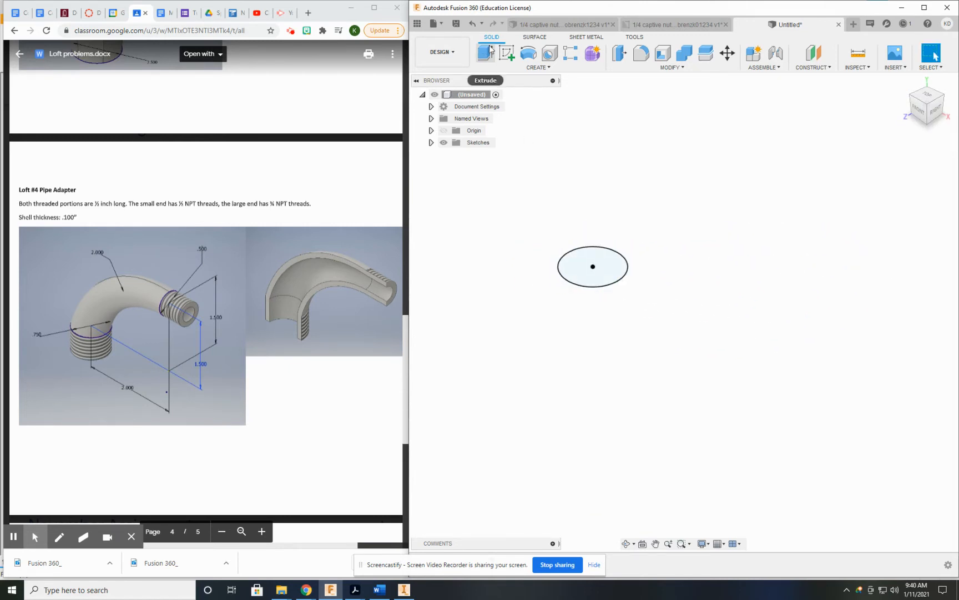
click(506, 53)
shift+middle_drag(639, 286, 650, 243)
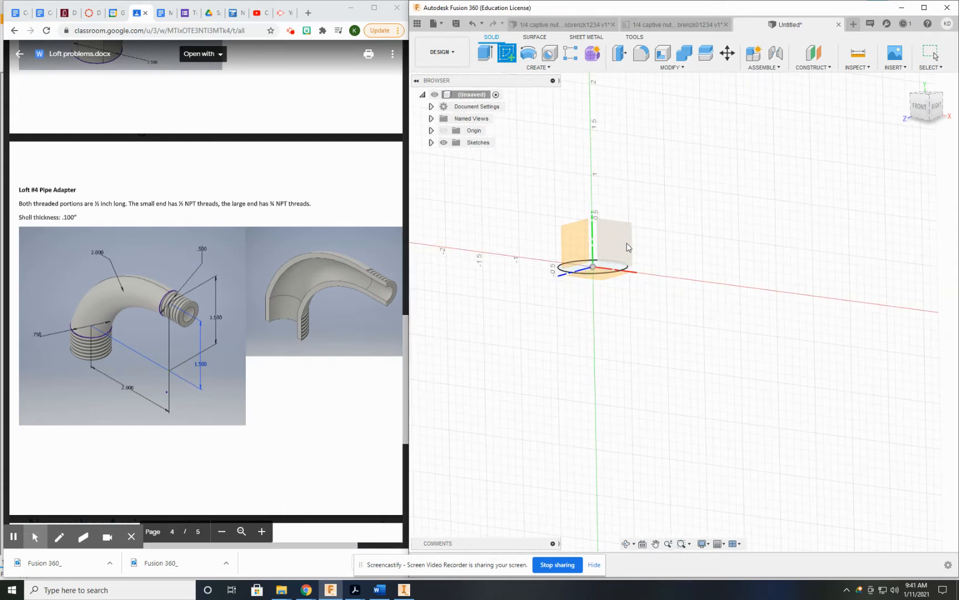
click(580, 241)
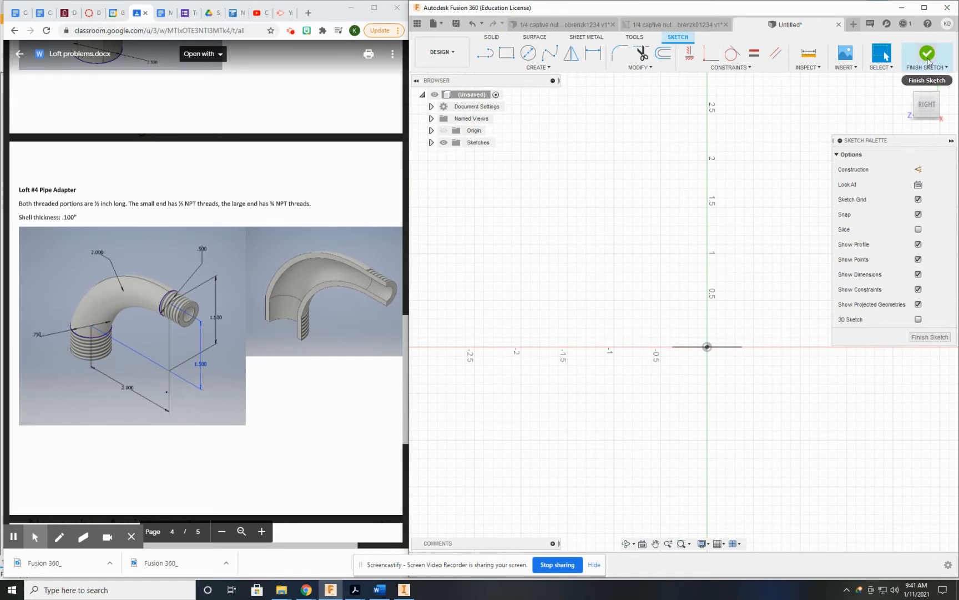
key(ctrl+z)
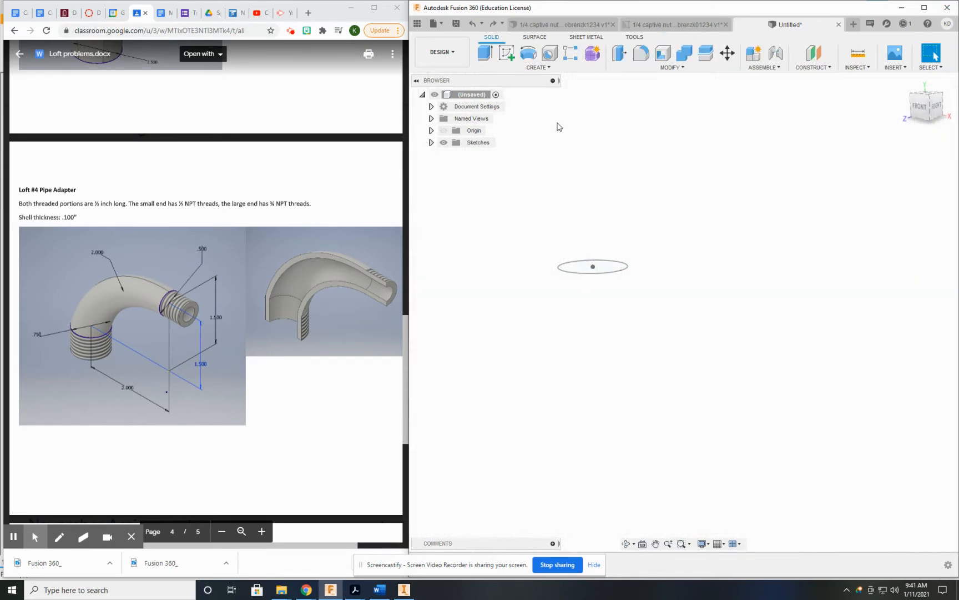
- Create a construction plane offset 2 in from the YZ plane
click(814, 56)
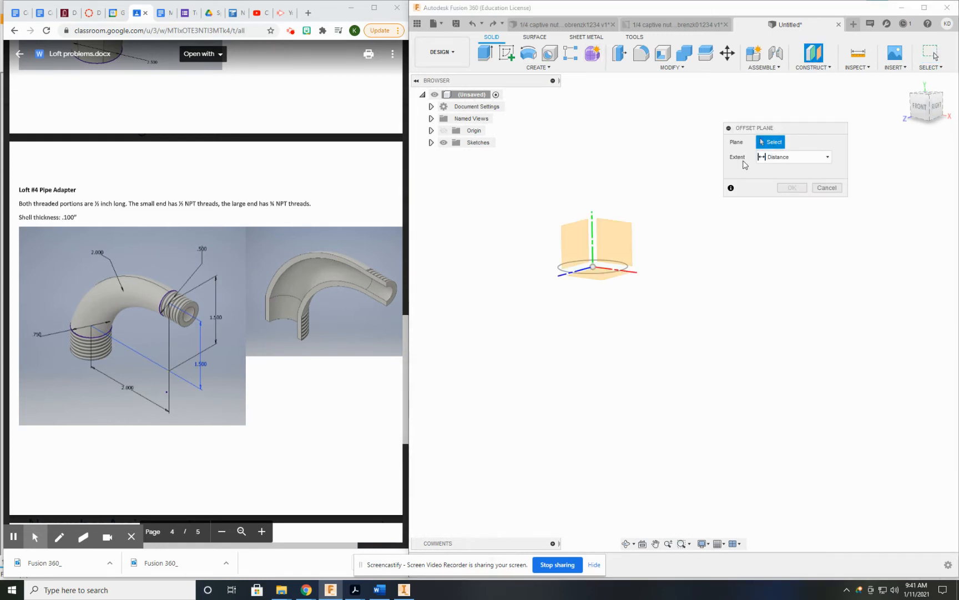
click(585, 248)
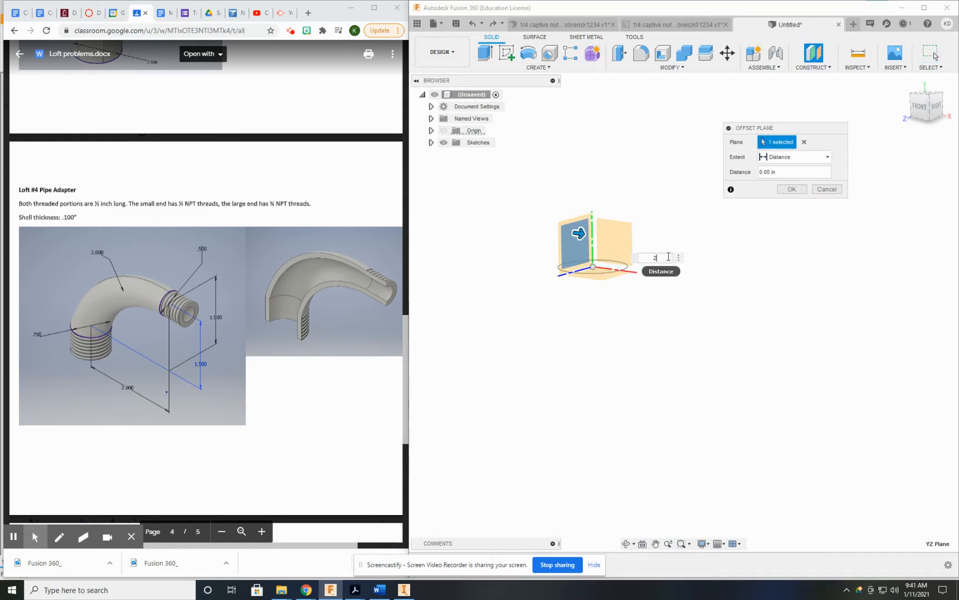
text(2)
key(Return)
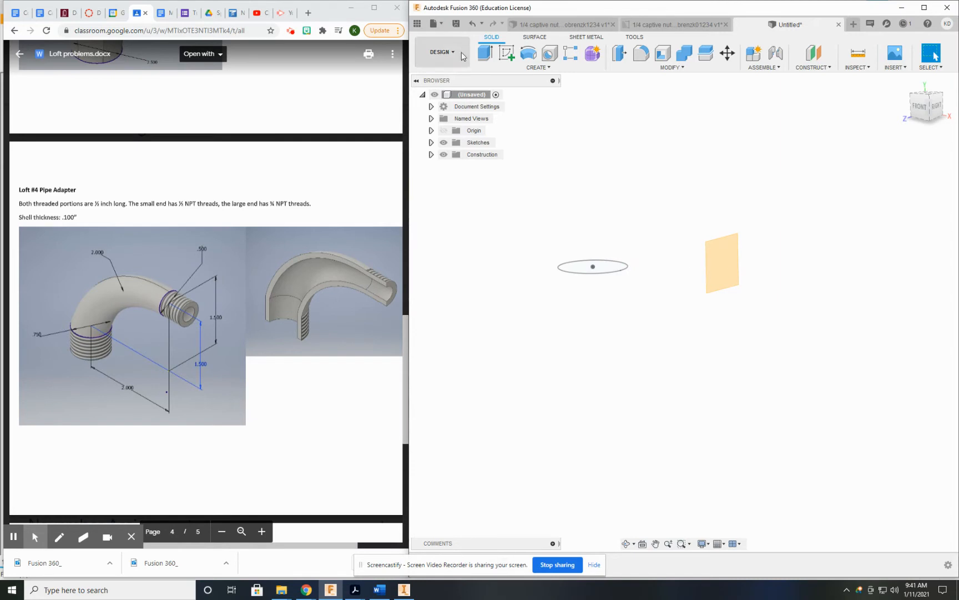
- Sketch a circle about 0.41 in in diameter on the offset plane, centred about 1.35 in directly above the origin
click(507, 52)
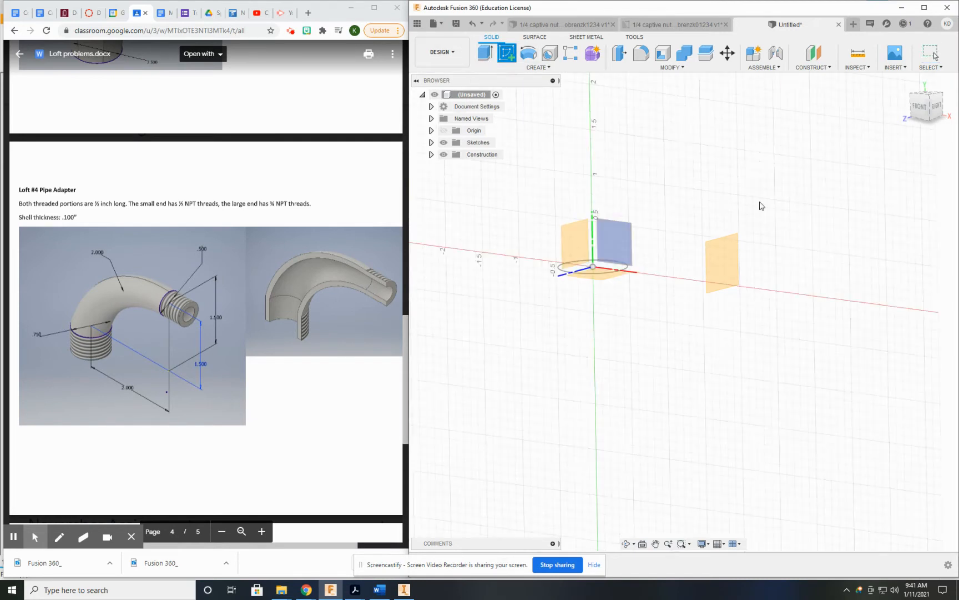
click(733, 252)
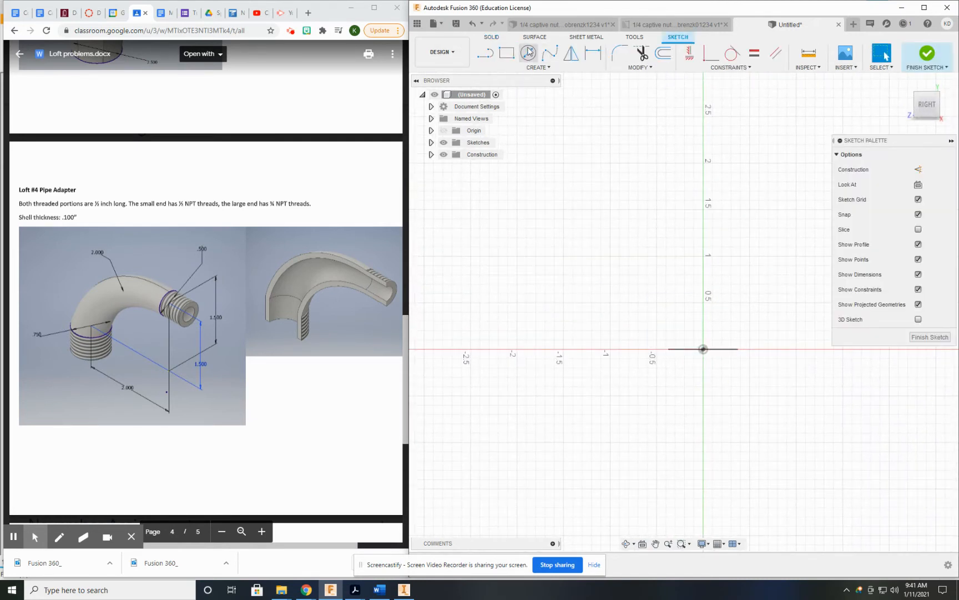
click(528, 52)
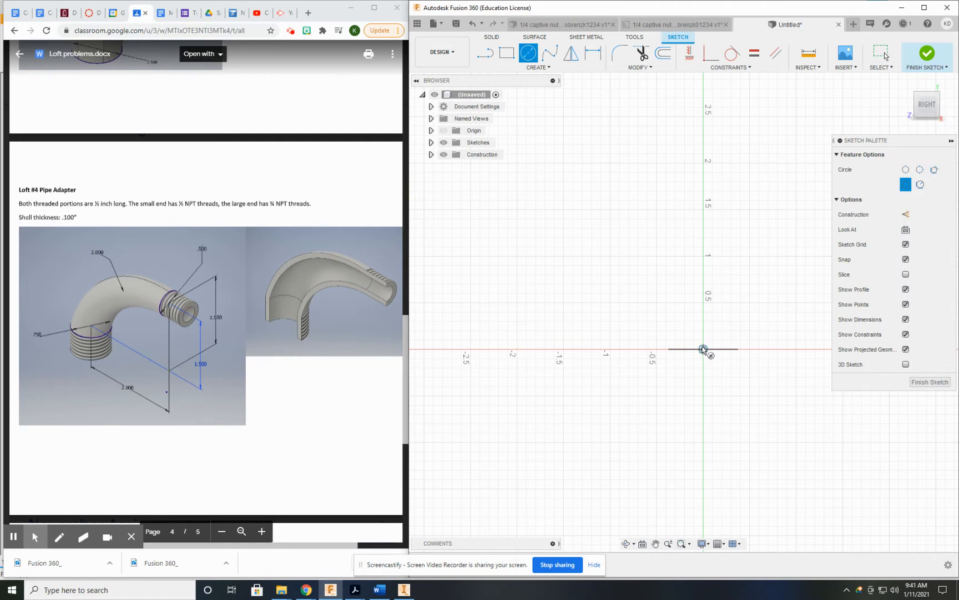
click(703, 223)
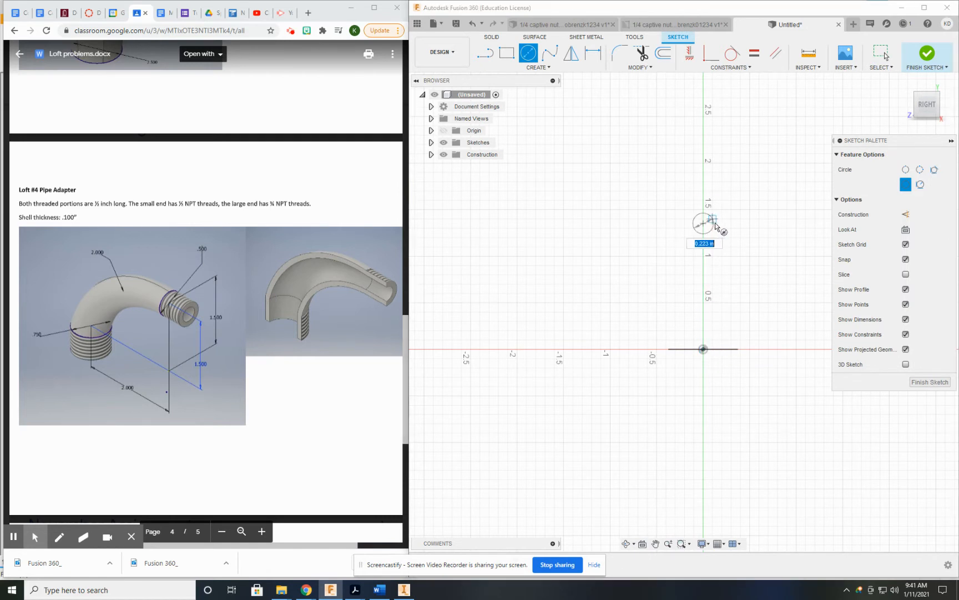
click(704, 203)
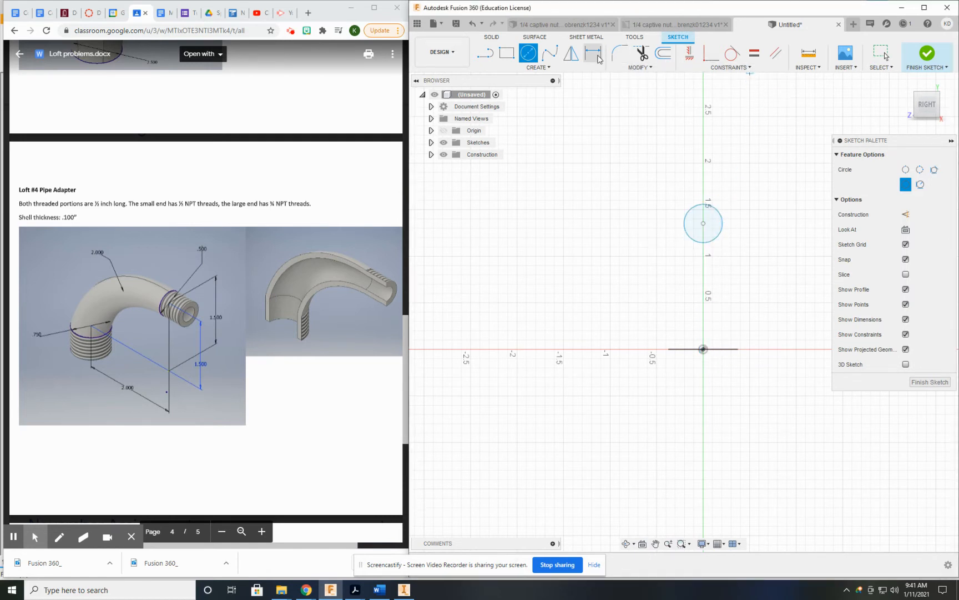
- Dimension the vertical distance from the origin to the upper circle's centre as 1.5 in
click(593, 53)
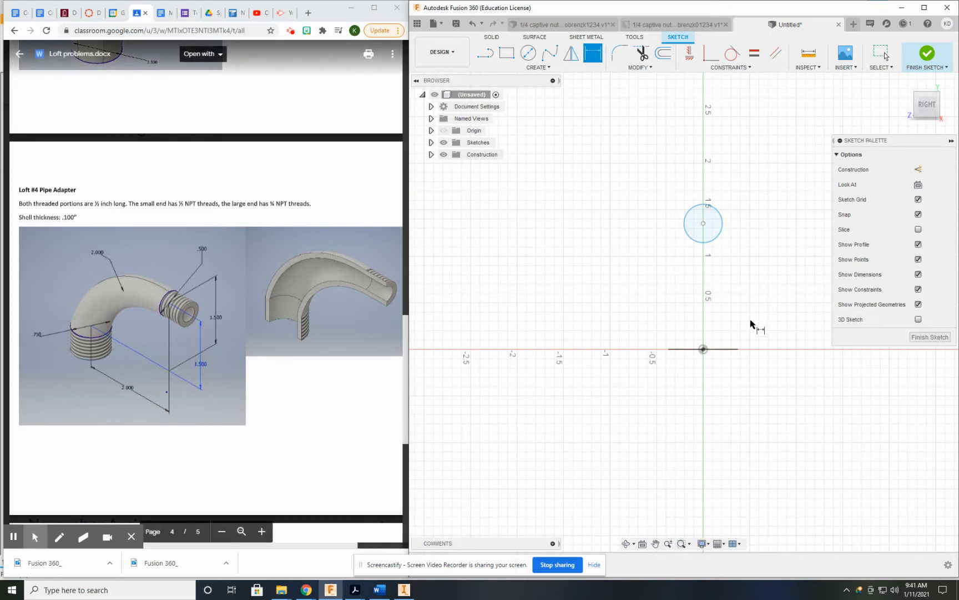
click(703, 348)
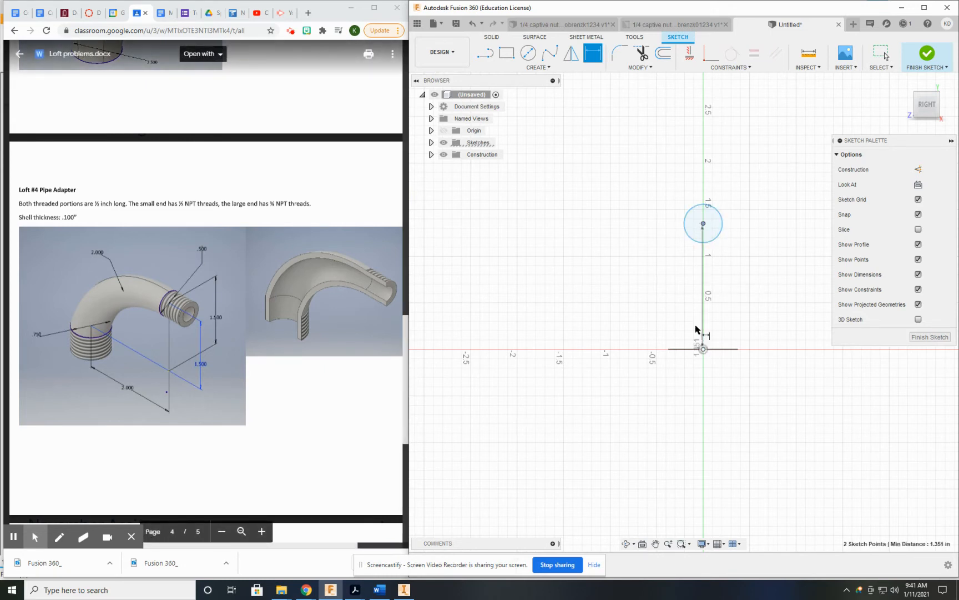
click(639, 259)
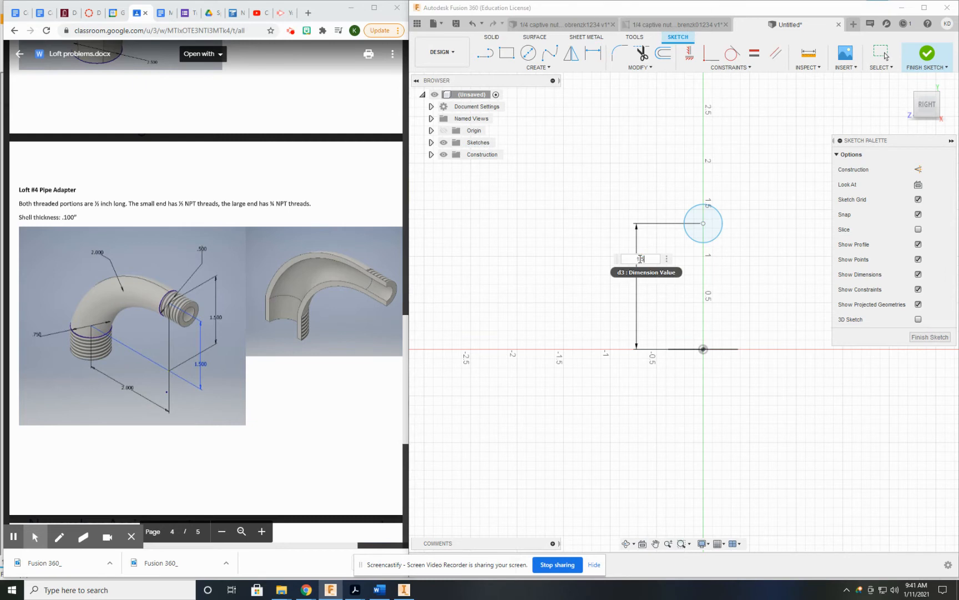
key(Return)
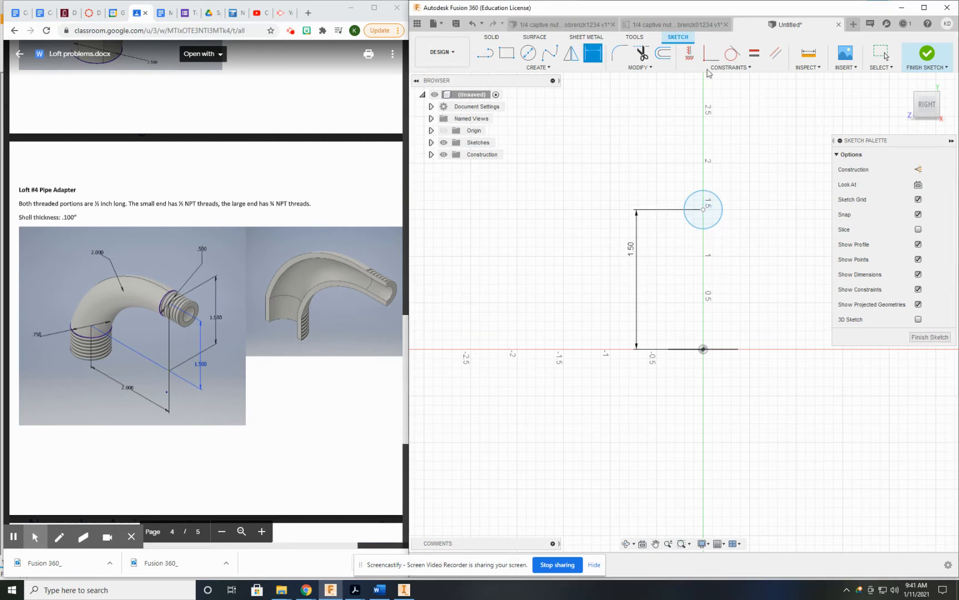
- Apply a vertical constraint between the upper circle's centre and the origin
click(691, 55)
click(709, 212)
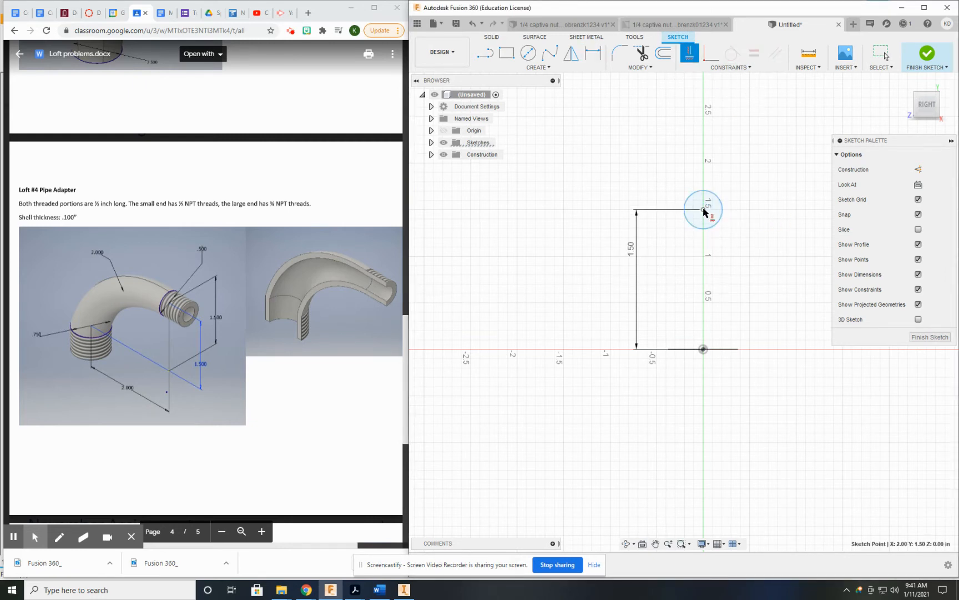
click(703, 349)
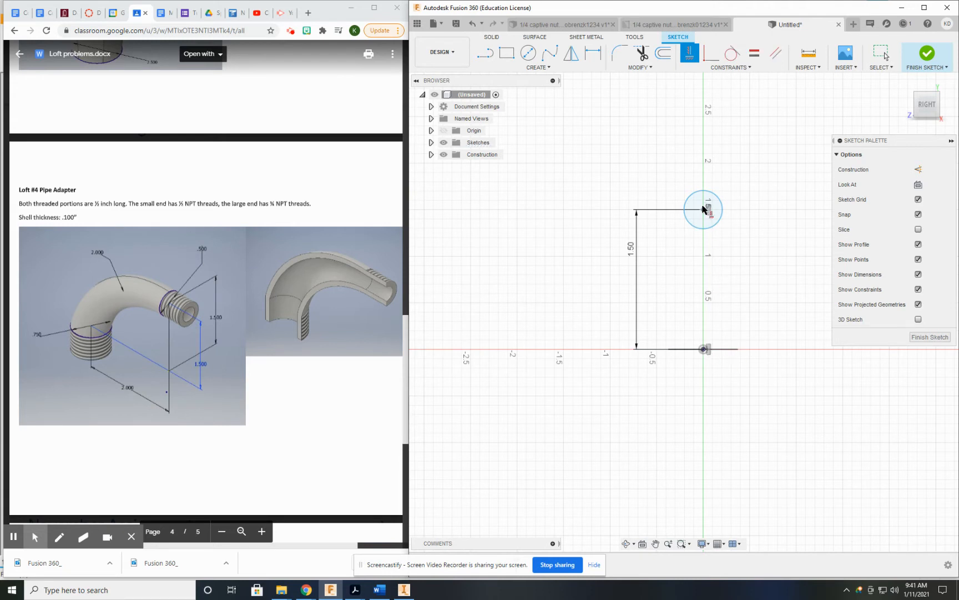
key(Escape)
- Dimension the upper circle's diameter to 0.5 in and finish the sketch
key(d)
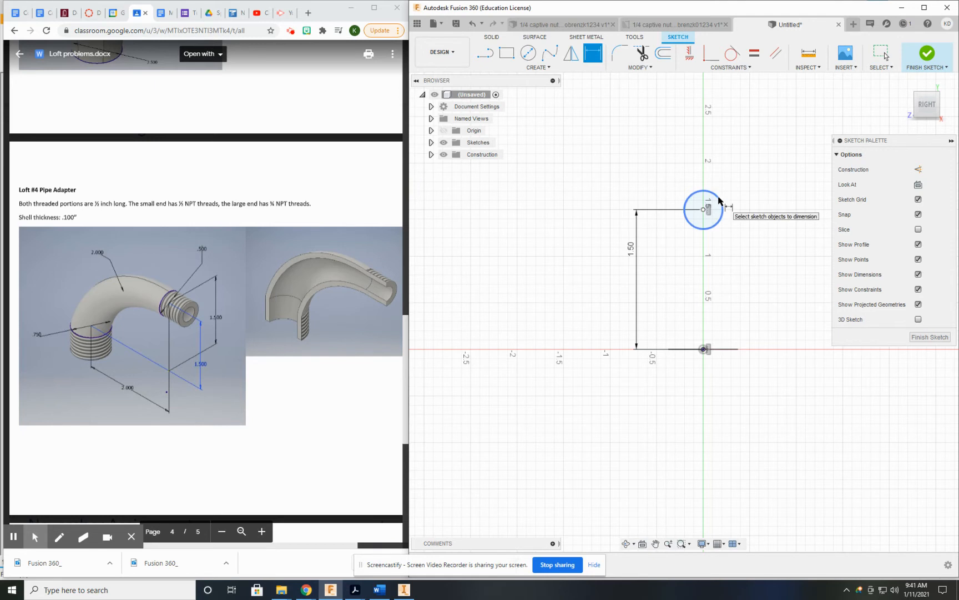
click(719, 200)
click(744, 161)
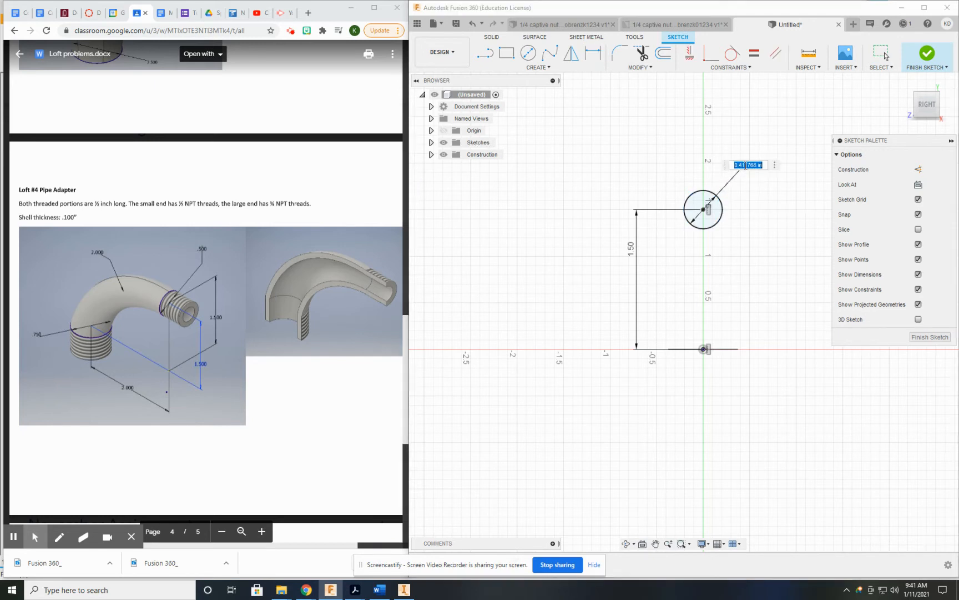
text(.5)
key(Return)
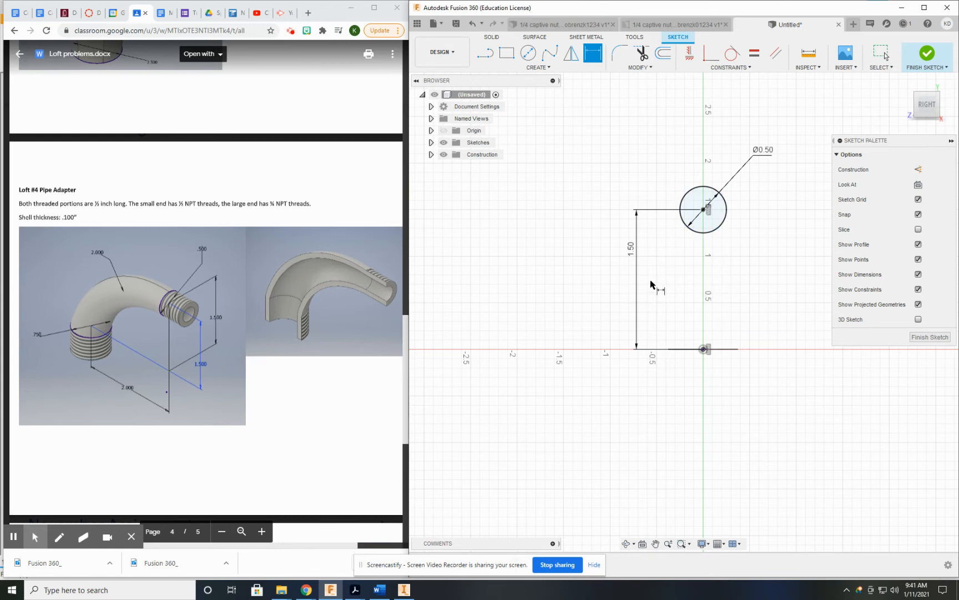
click(928, 60)
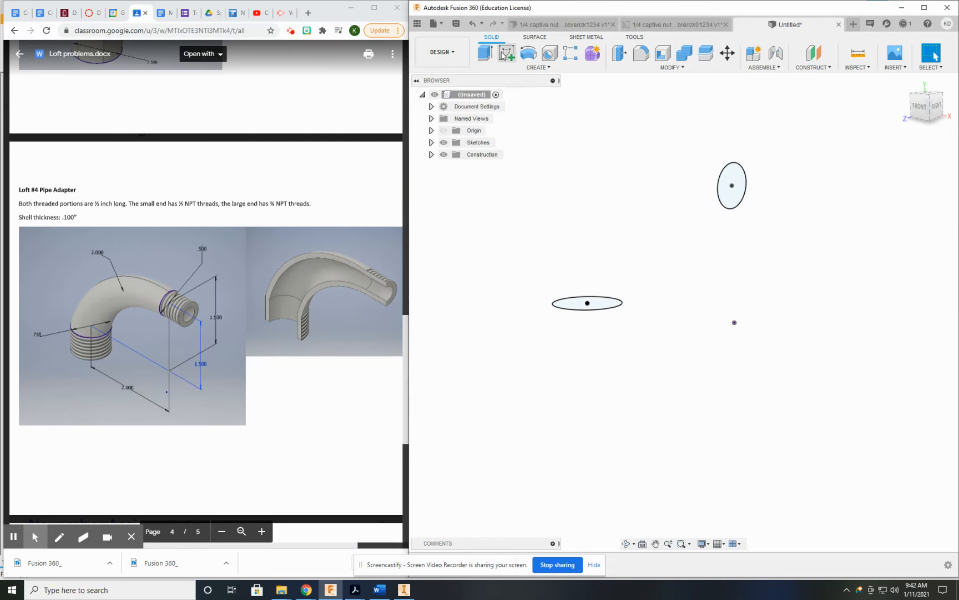
- Start a sketch on the front plane and draw a three-point arc from the upper circle's centre to the origin, bulging up and outward
mouse_move(611, 261)
shift+middle_down()
mouse_move(768, 209)
mouse_move(625, 255)
mouse_move(584, 216)
mouse_move(597, 256)
mouse_move(576, 252)
mouse_move(620, 267)
mouse_move(597, 278)
mouse_move(583, 309)
shift+middle_up()
click(602, 286)
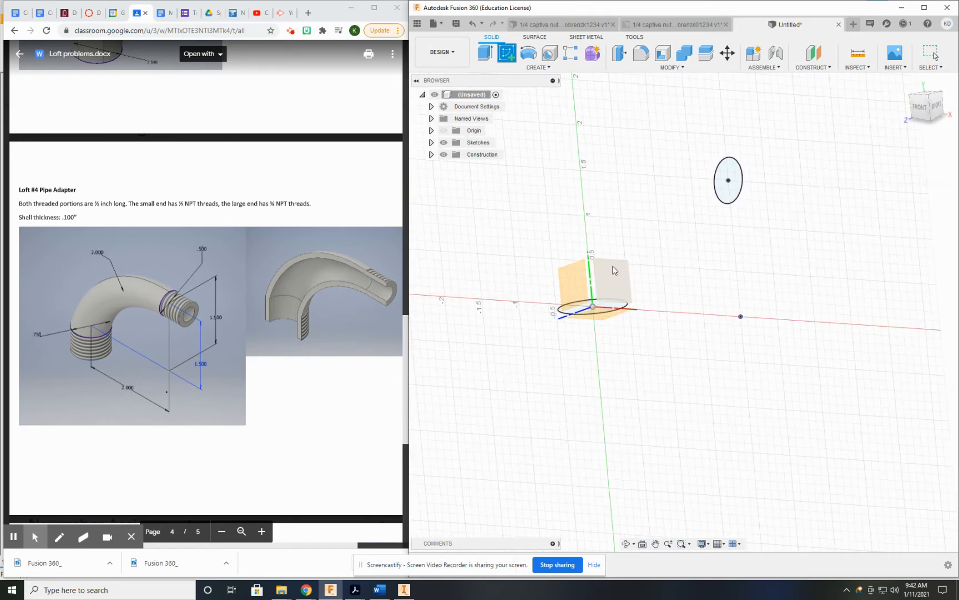
middle_drag(562, 237, 497, 236)
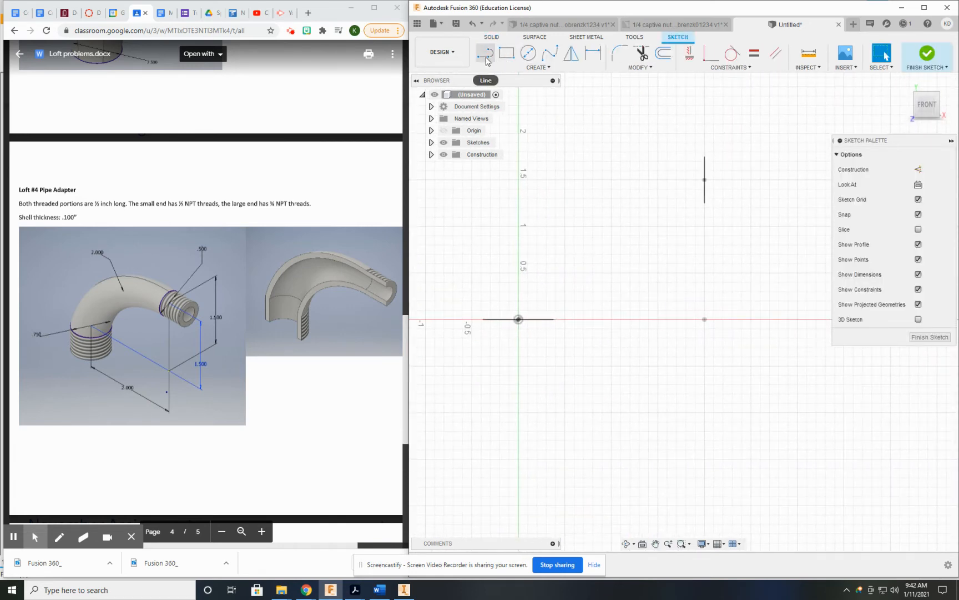
click(486, 53)
click(497, 68)
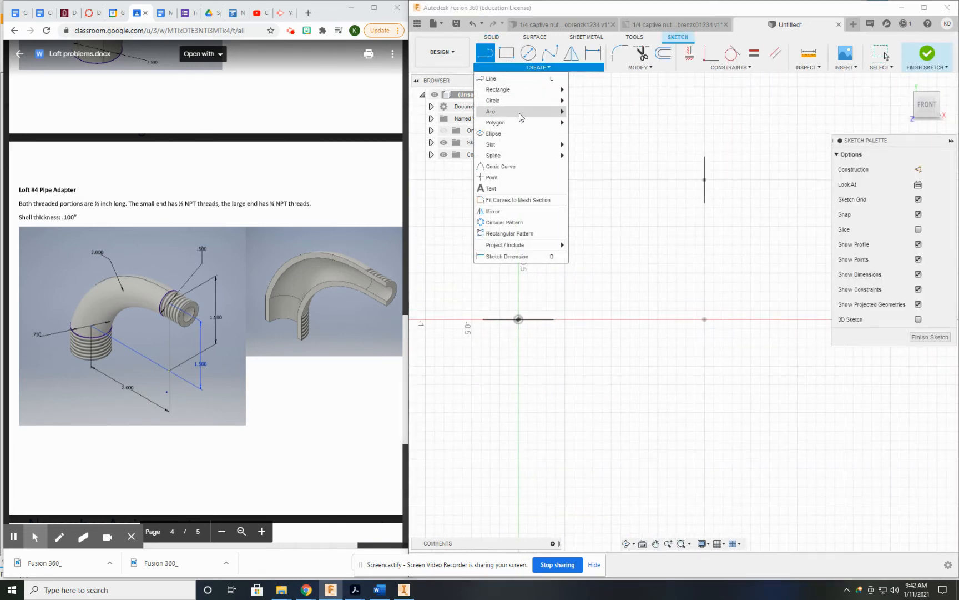
mouse_move(528, 111)
click(589, 121)
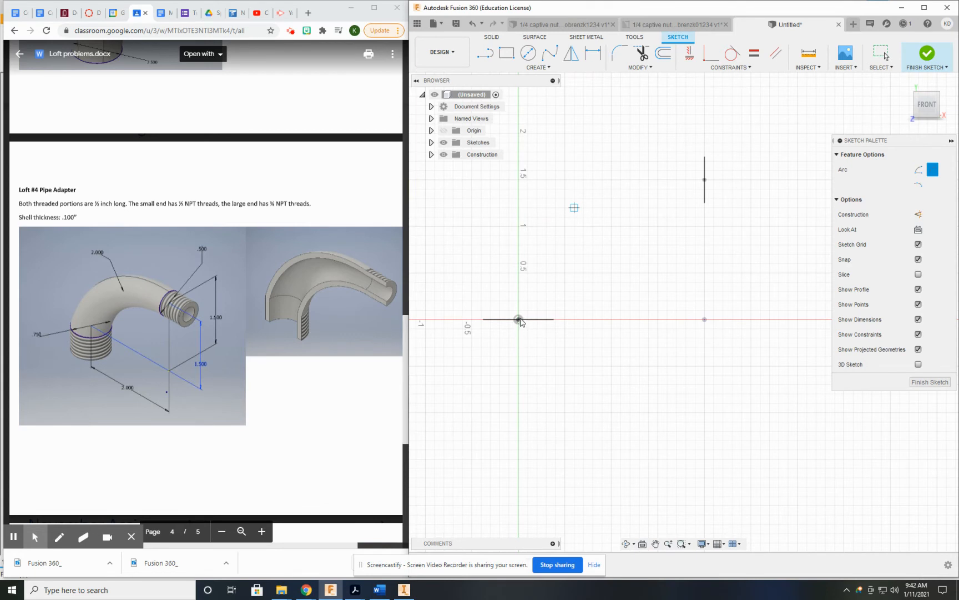
click(705, 180)
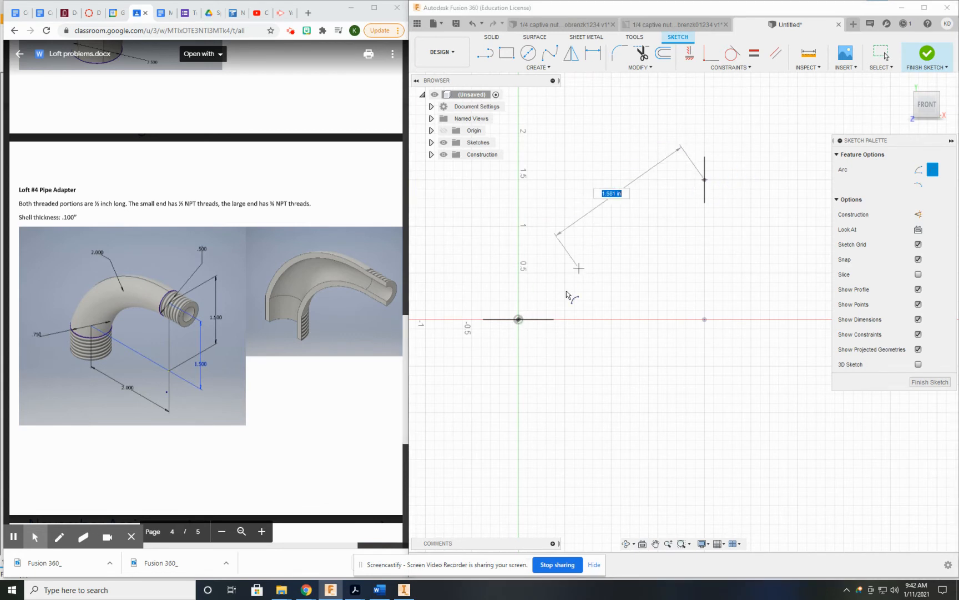
click(519, 319)
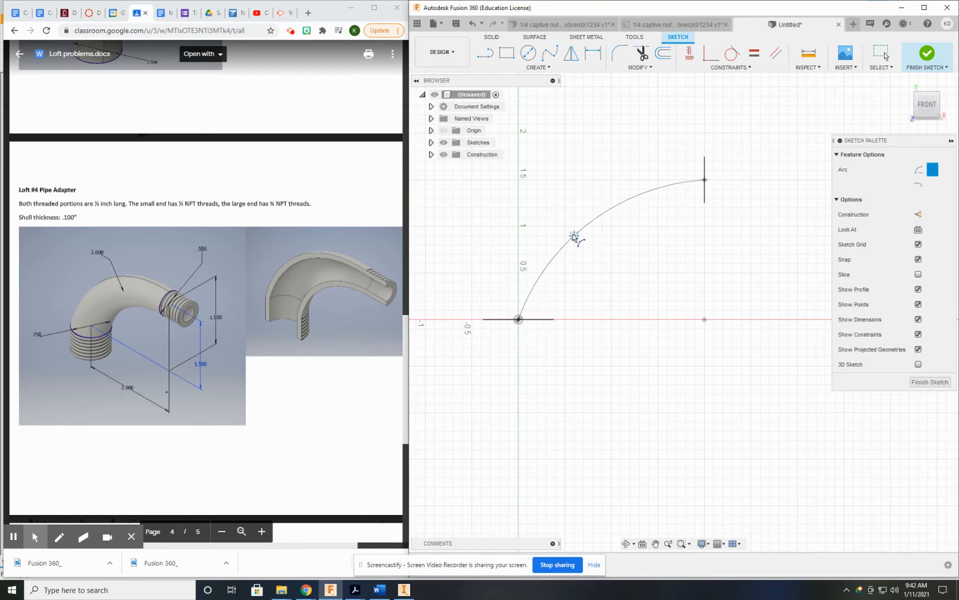
click(578, 234)
- Dimension the arc's radius as 2 in
click(593, 53)
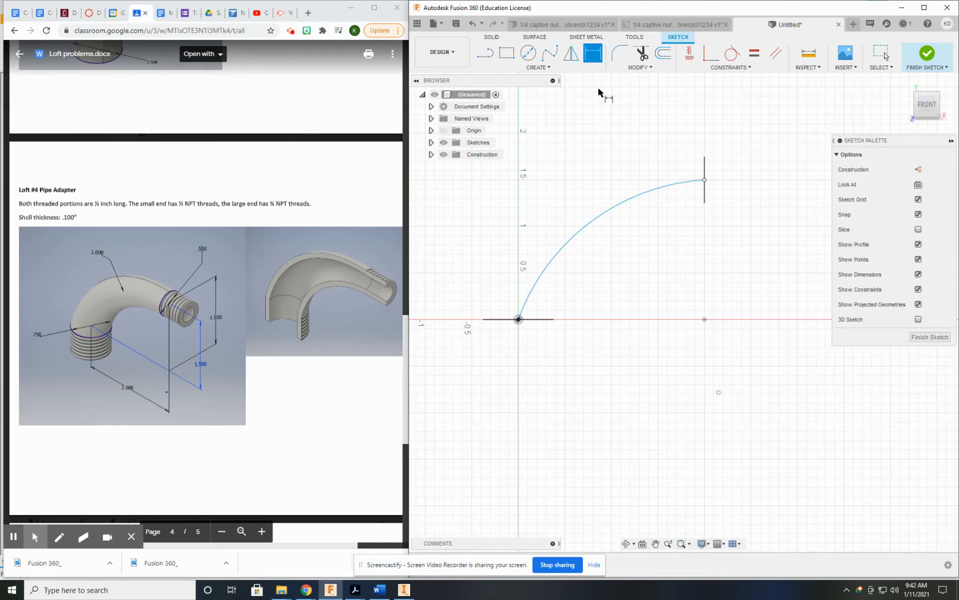
click(587, 222)
click(555, 174)
text(2)
key(Return)
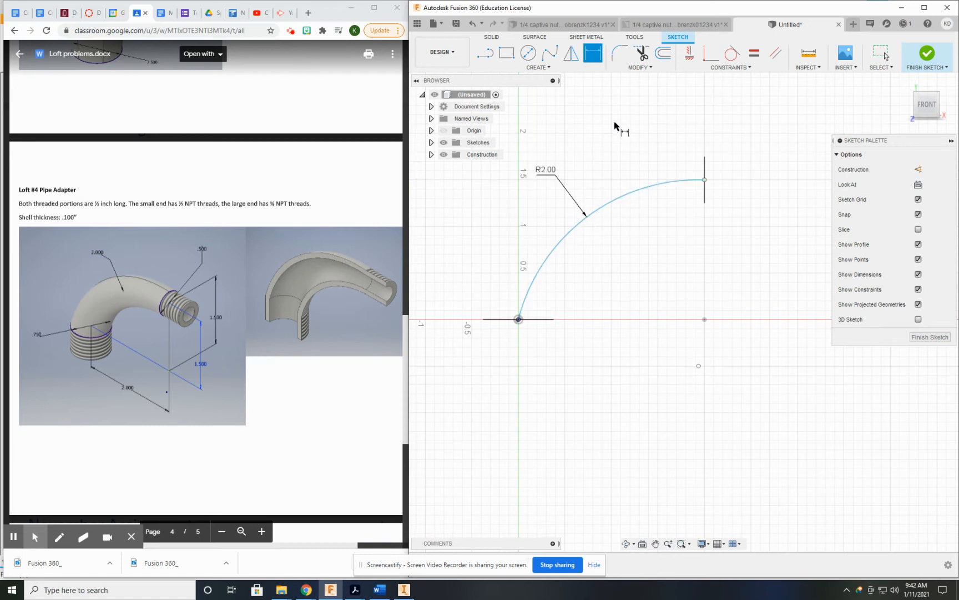
key(Escape)
- Pull the arc's loose upper end away, constrain it coincident with the small circle's centre, and finish the sketch
drag(658, 184, 626, 166)
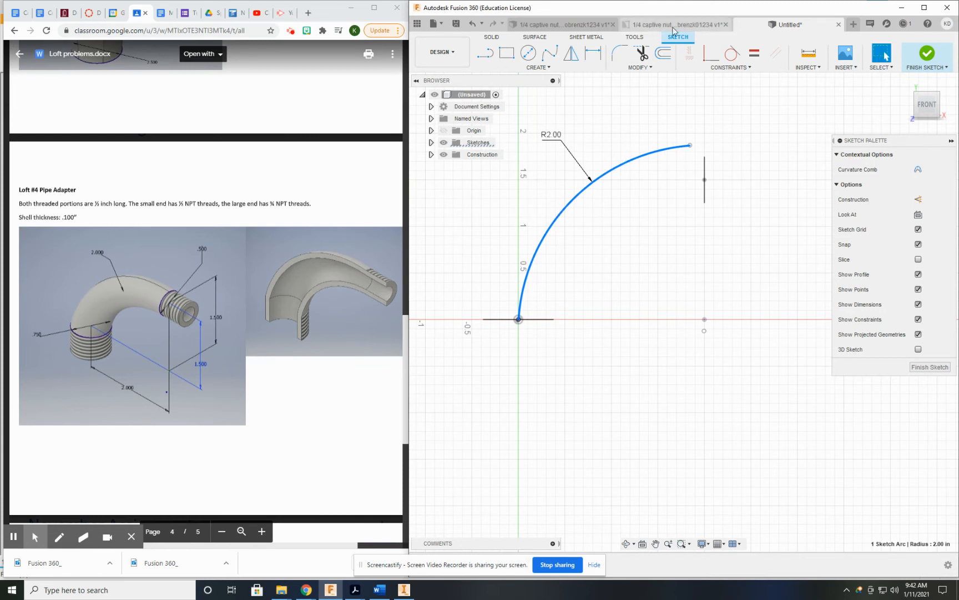
key(Escape)
click(718, 64)
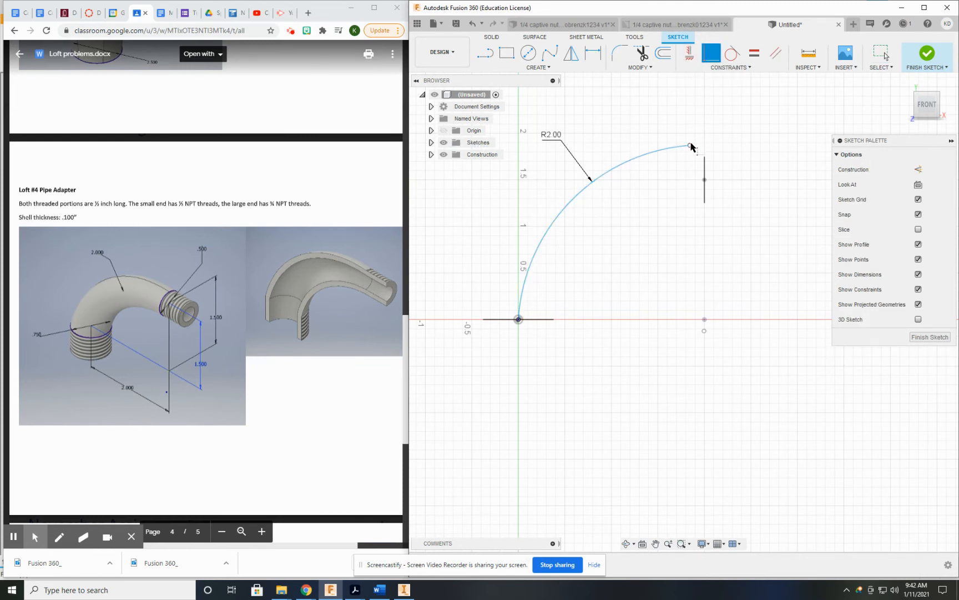
click(705, 181)
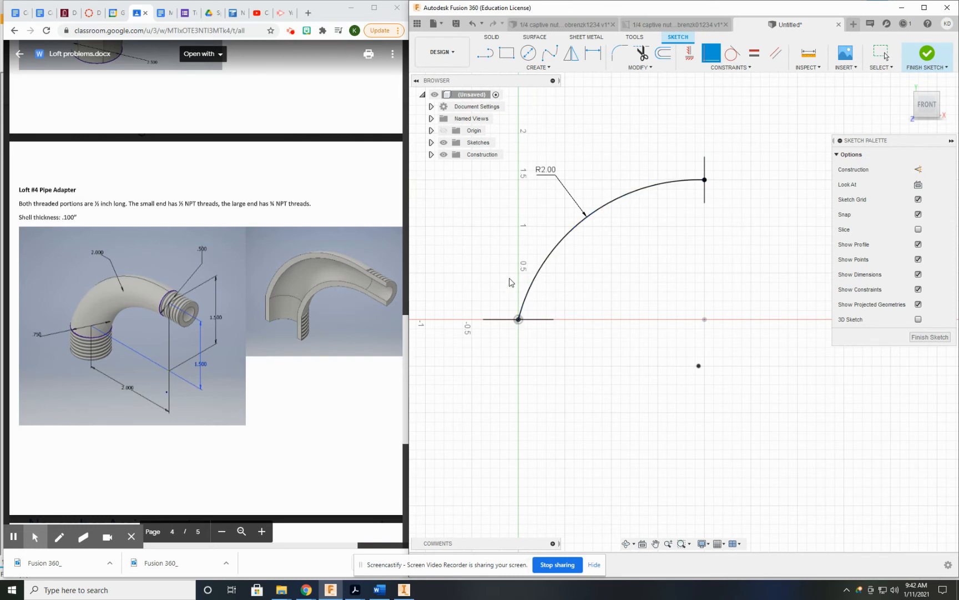
key(Escape)
mouse_move(563, 291)
shift+middle_down()
mouse_move(743, 272)
mouse_move(674, 317)
shift+middle_up()
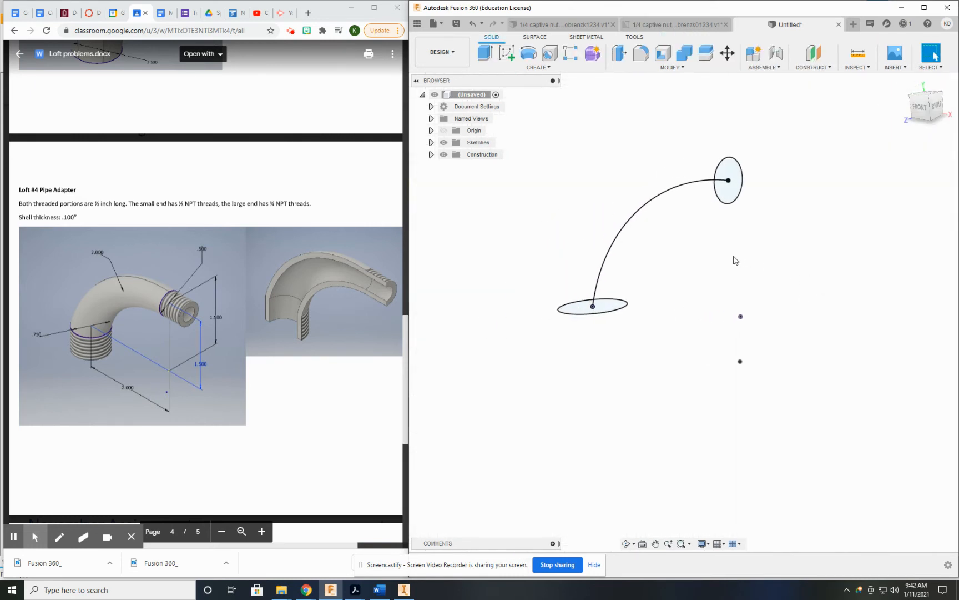
- Start a Loft using the 0.75 in base circle and the 0.5 in upper circle as its two profiles
click(538, 67)
click(496, 160)
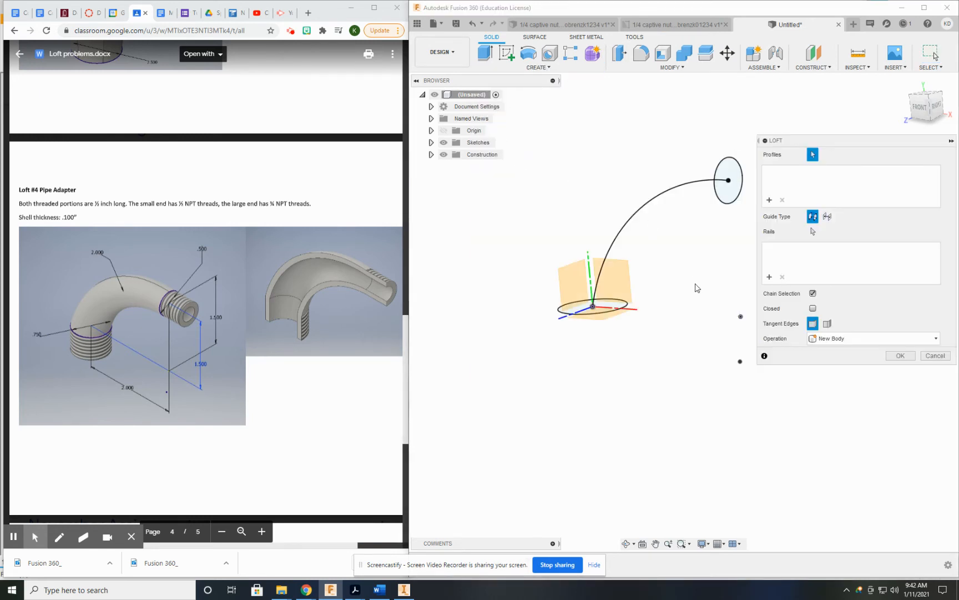
shift+middle_drag(591, 279, 578, 325)
click(609, 261)
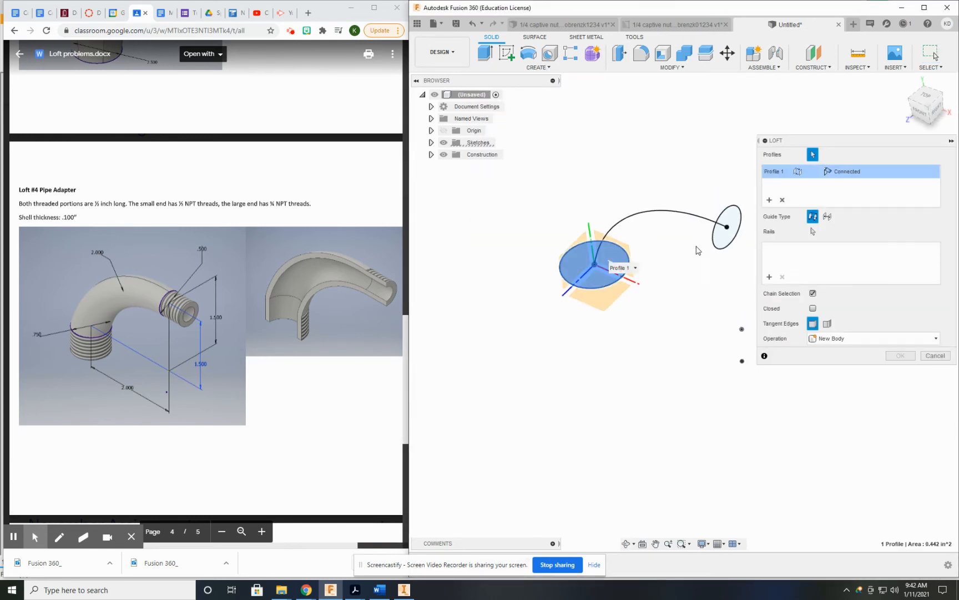
click(731, 218)
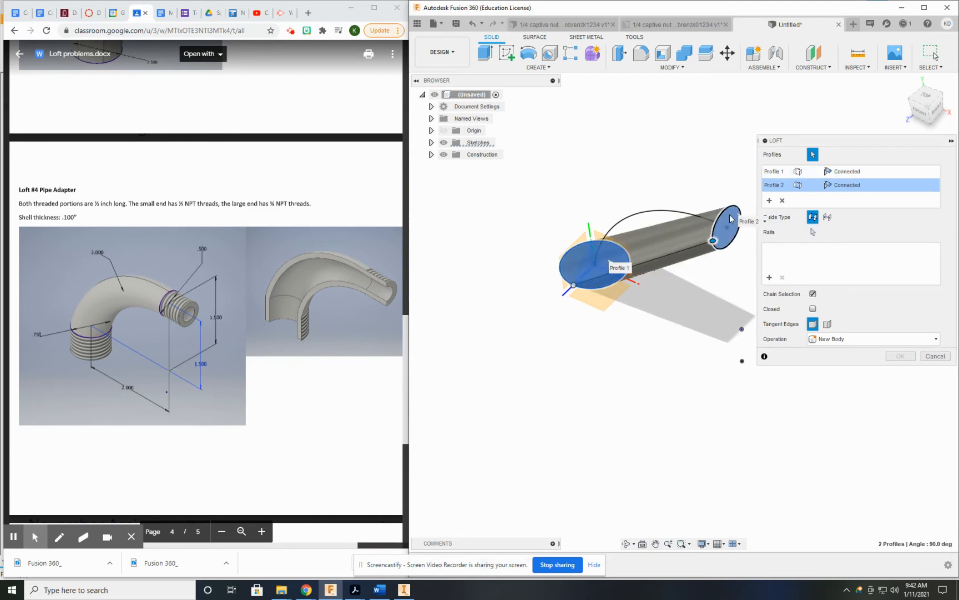
shift+middle_drag(731, 218, 611, 298)
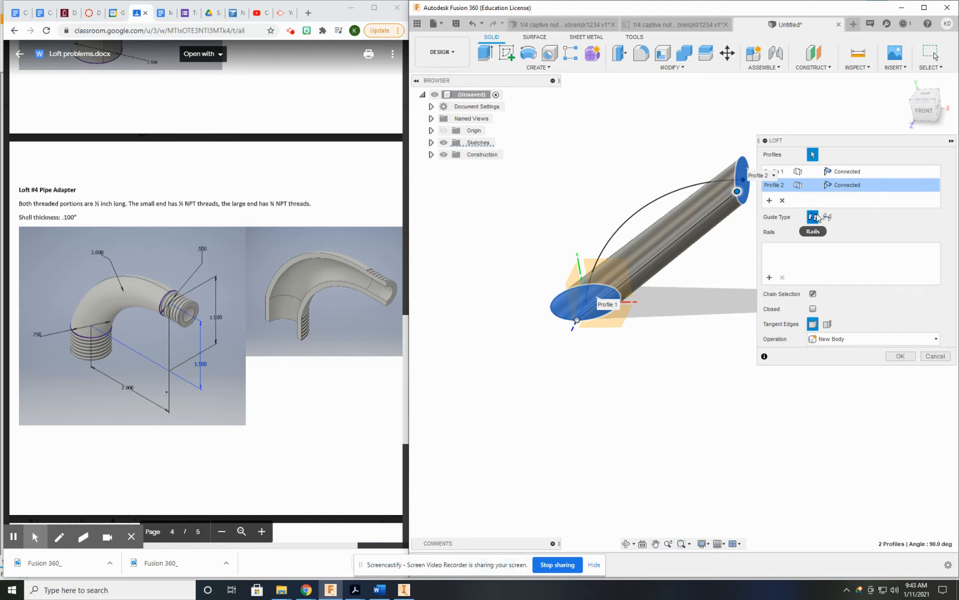
- Set the loft's guide type to Centerline, use the 2 in radius arc as the centerline, and create it as a new body
click(827, 217)
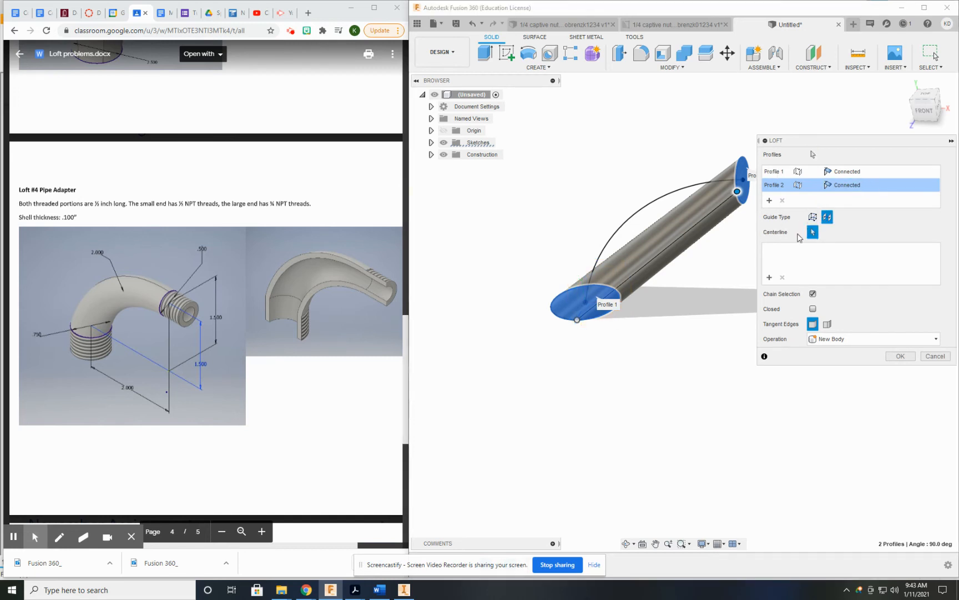
click(770, 282)
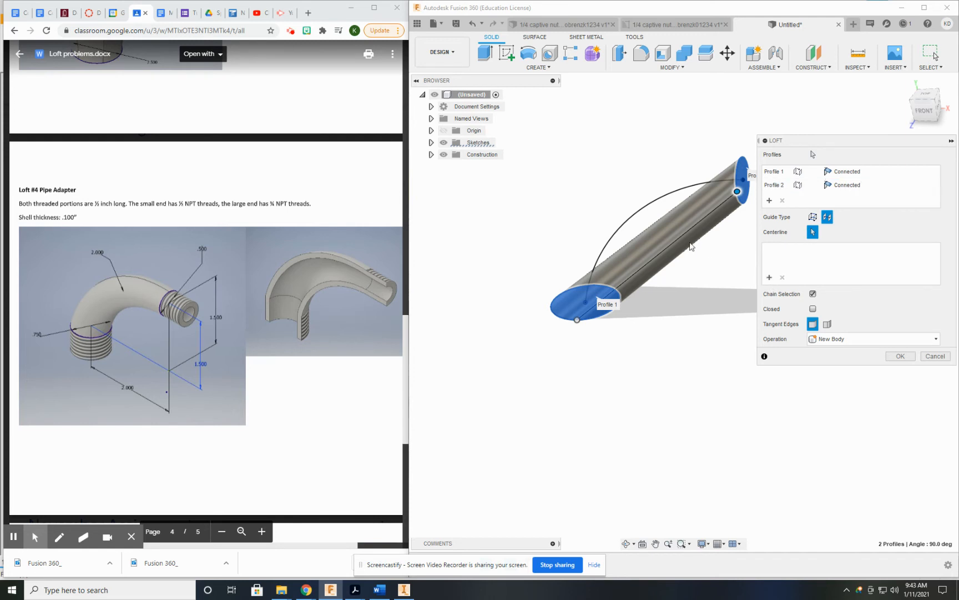
click(639, 208)
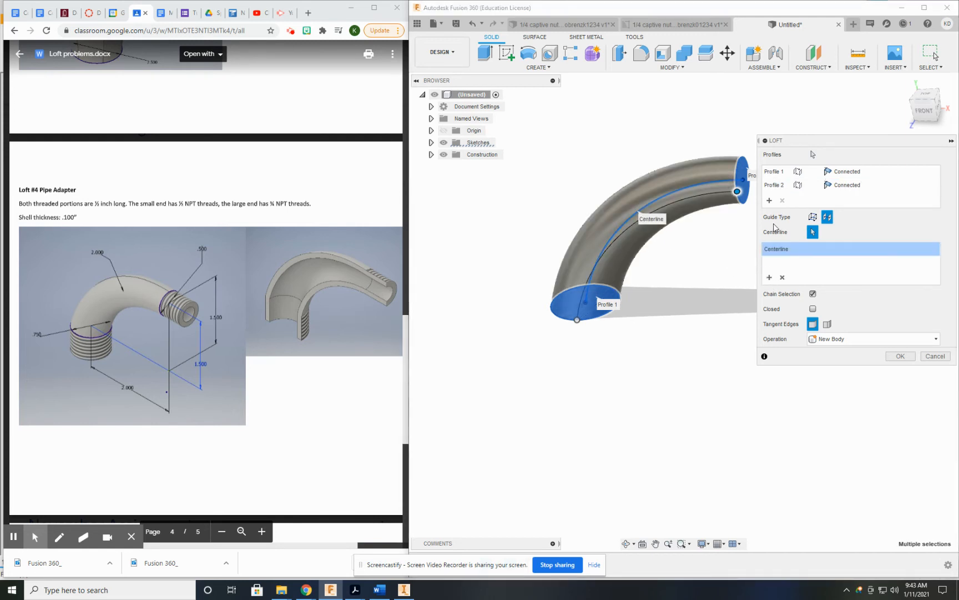
shift+middle_drag(651, 265, 583, 262)
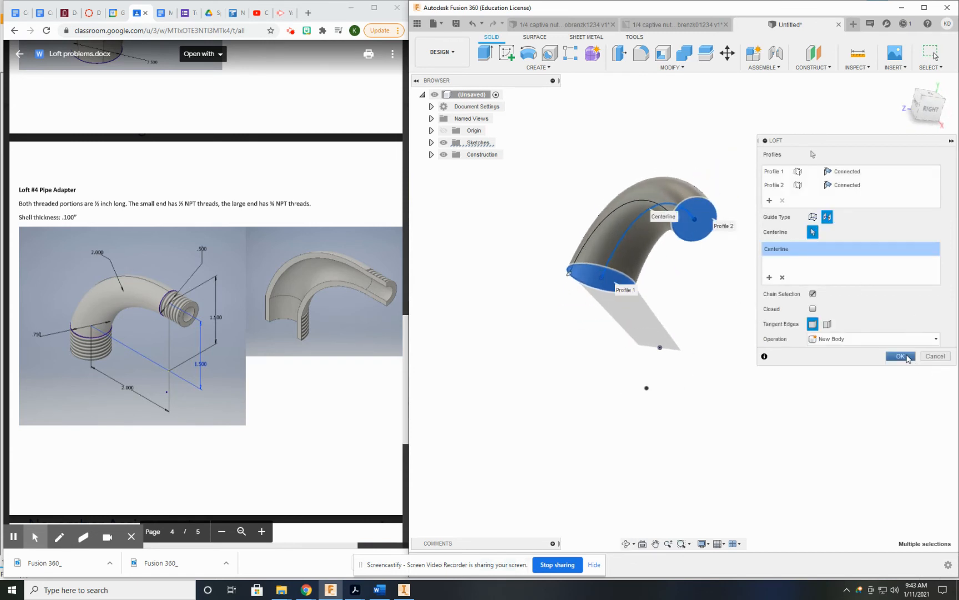
click(907, 357)
- Start a sketch on the pipe's small end face and project the face's circular edge into it
shift+middle_drag(675, 306, 698, 282)
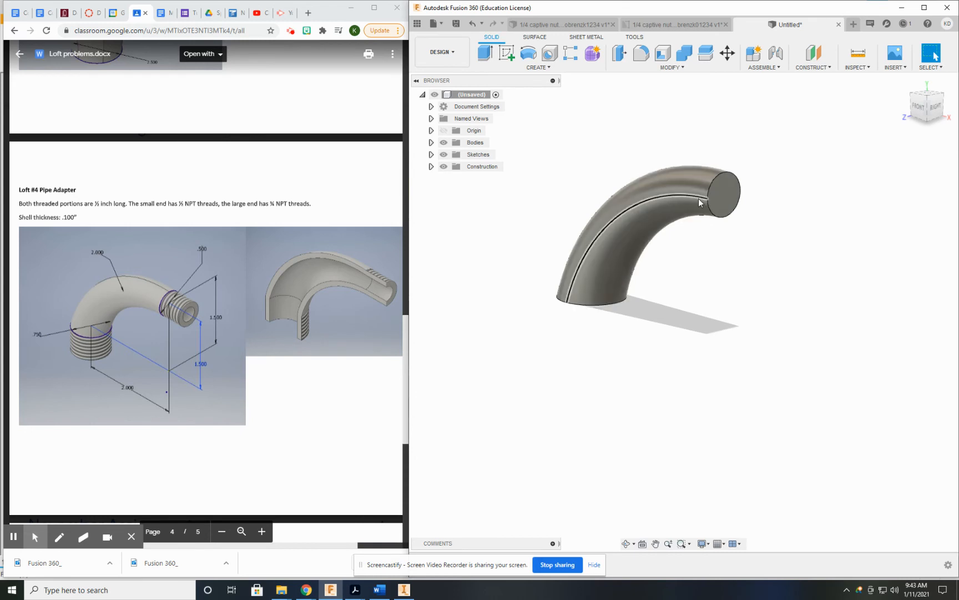
mouse_move(699, 223)
shift+middle_down()
mouse_move(656, 197)
mouse_move(711, 325)
mouse_move(645, 206)
mouse_move(702, 227)
shift+middle_up()
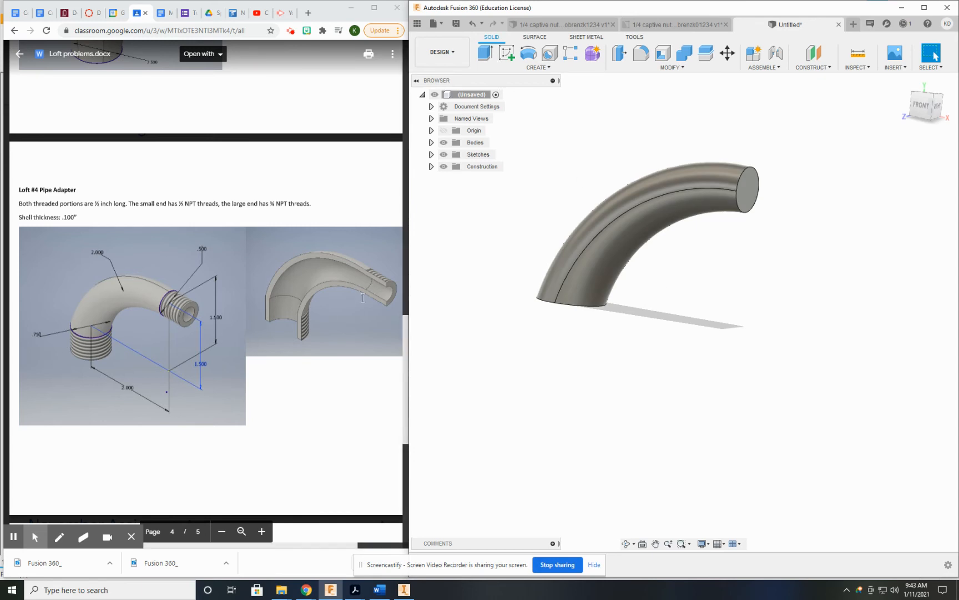
click(508, 53)
click(747, 191)
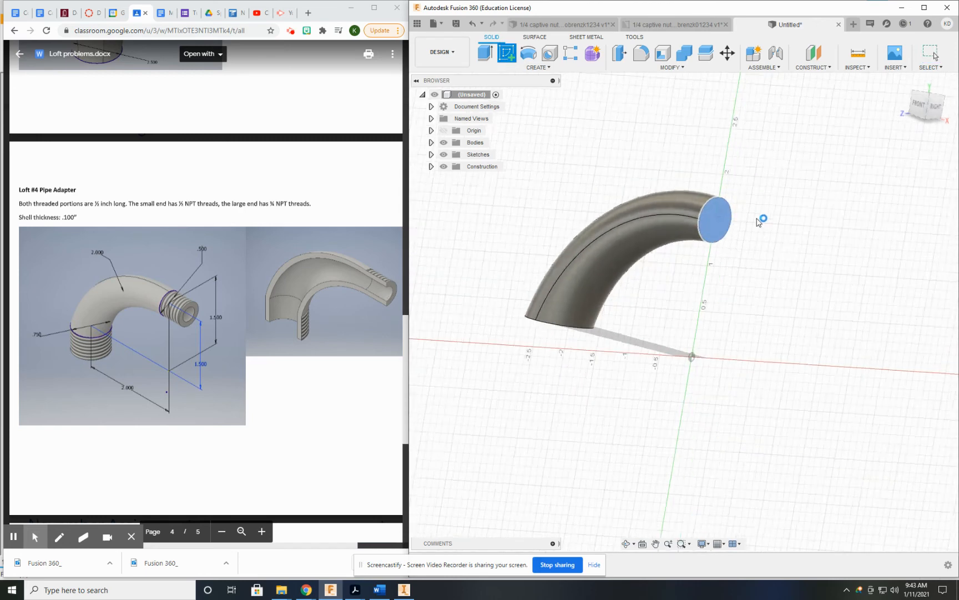
click(538, 67)
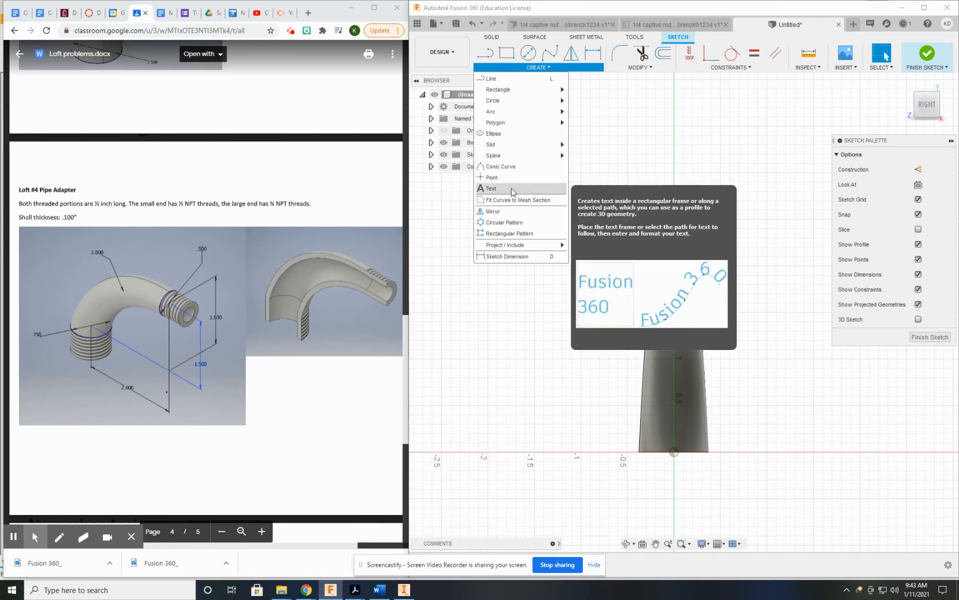
mouse_move(521, 246)
click(592, 245)
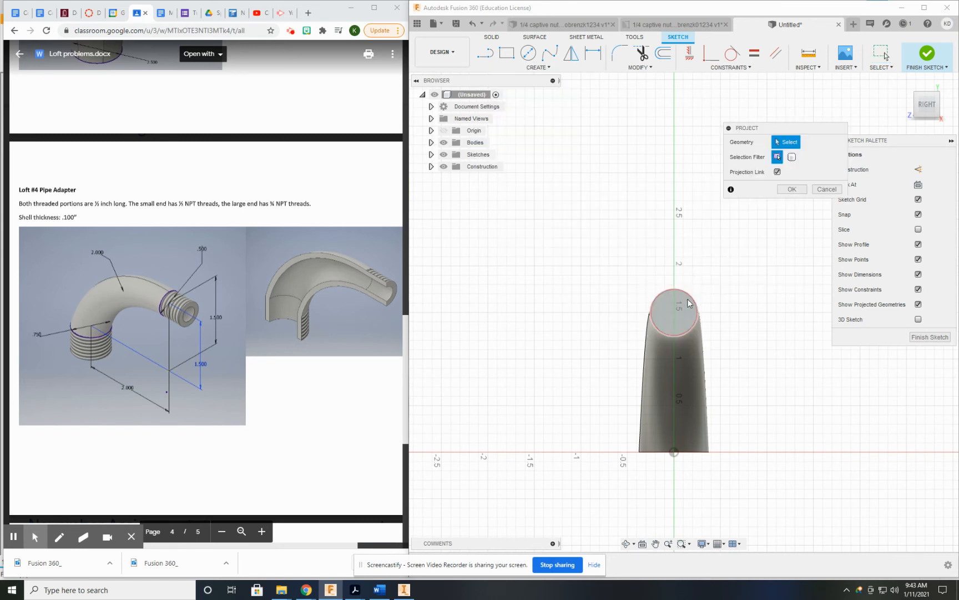
click(688, 300)
click(793, 190)
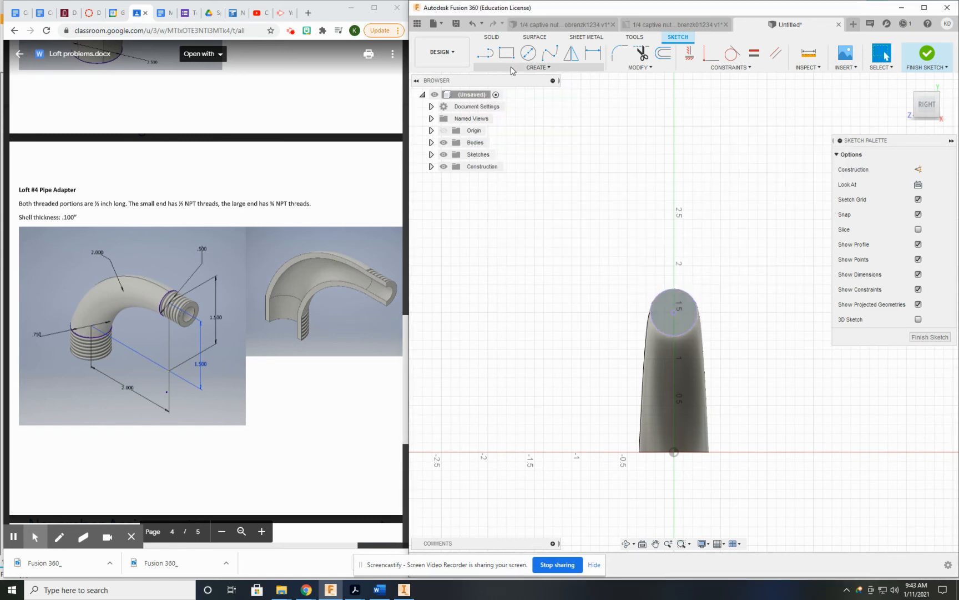
- Extrude the projected small-end circle 0.5 in outward, joined to the pipe body
click(480, 68)
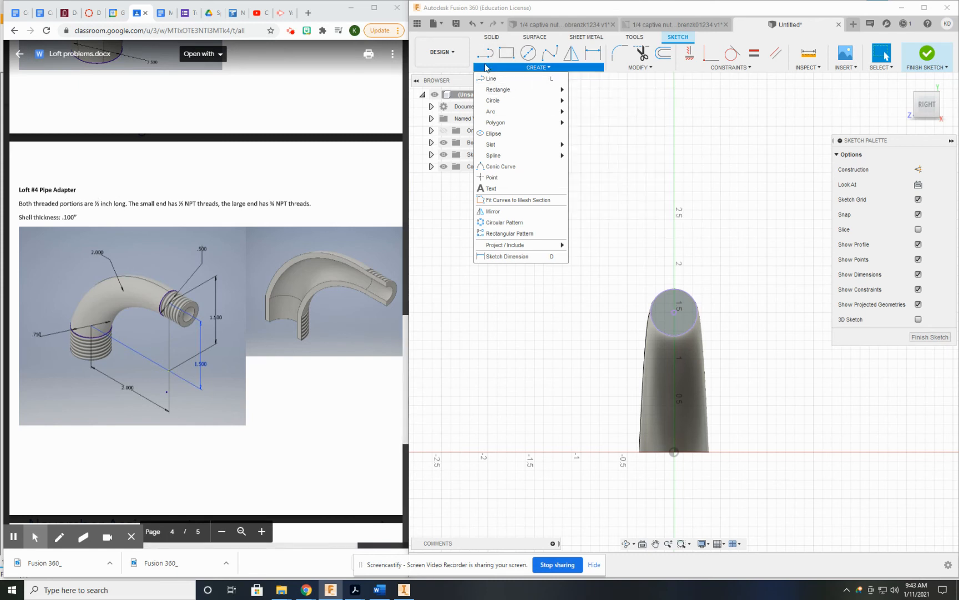
click(492, 38)
click(487, 55)
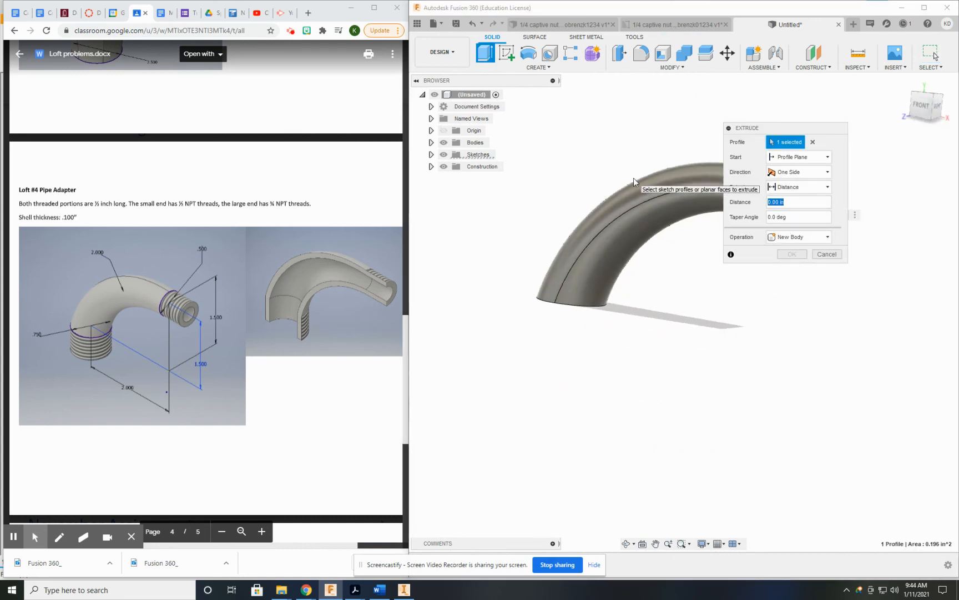
text(.5)
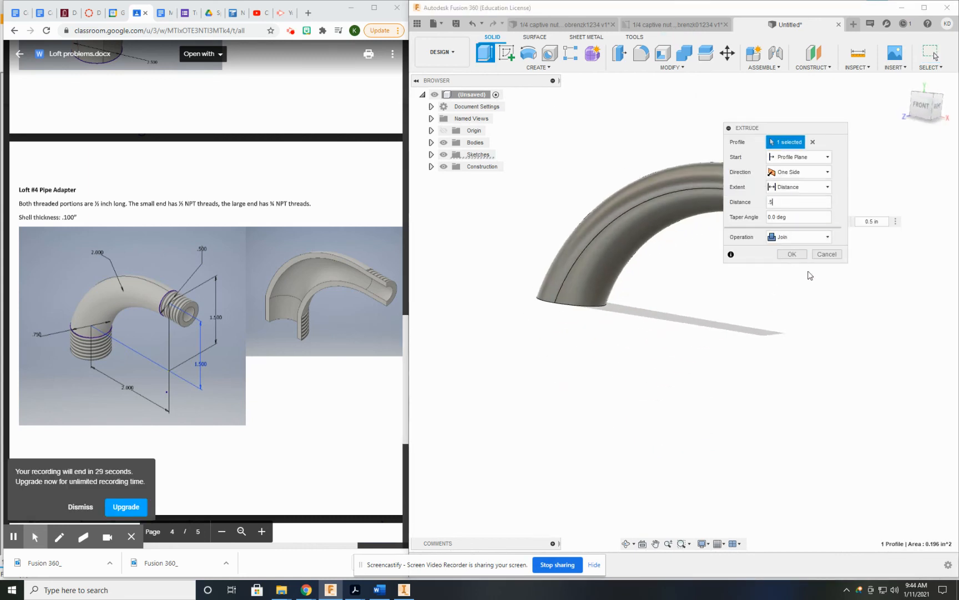
click(799, 254)
- Start a sketch on the pipe's large bottom face and project the face's circular edge into it
shift+middle_drag(704, 318, 722, 255)
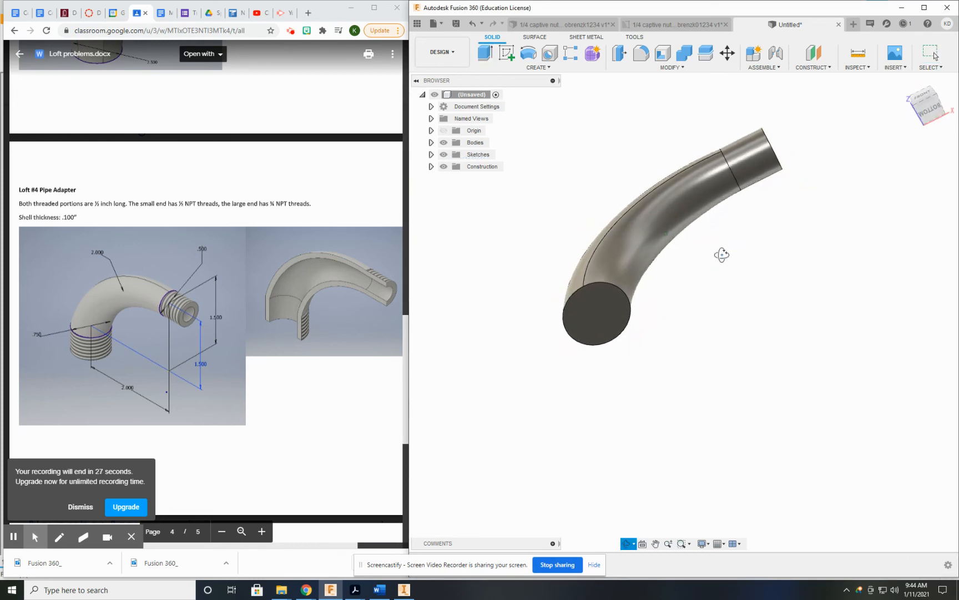
click(506, 53)
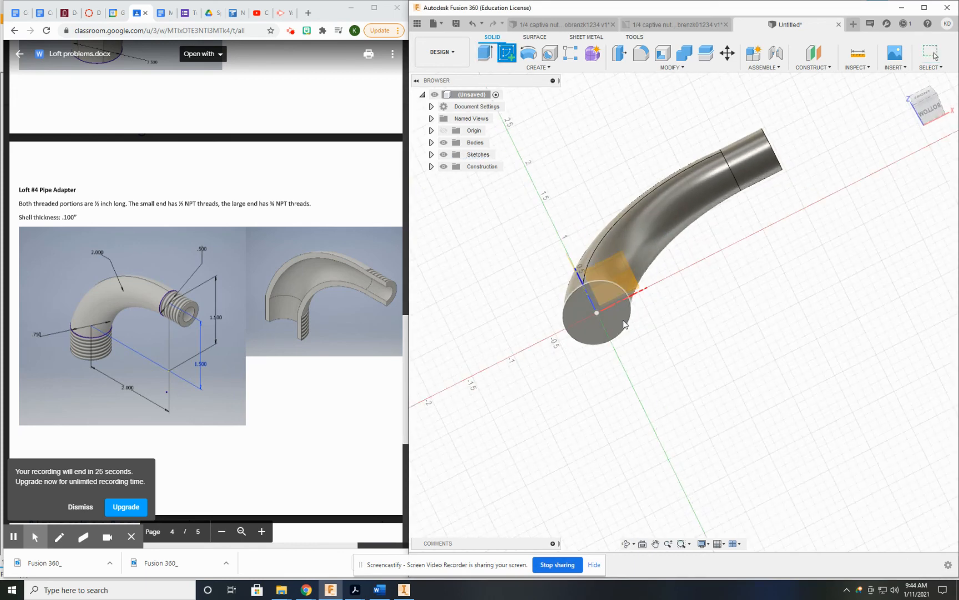
click(610, 303)
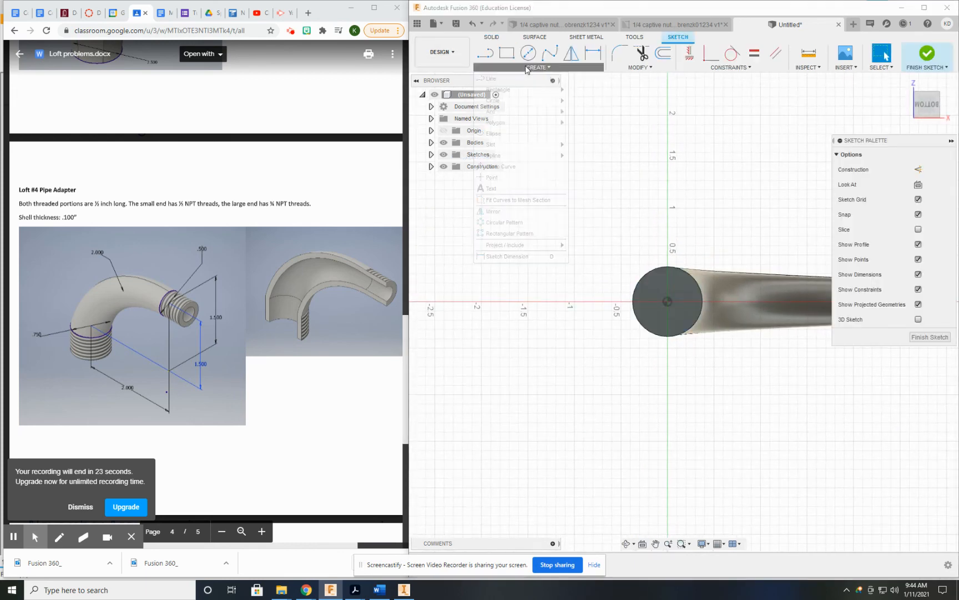
click(532, 67)
mouse_move(551, 248)
click(586, 245)
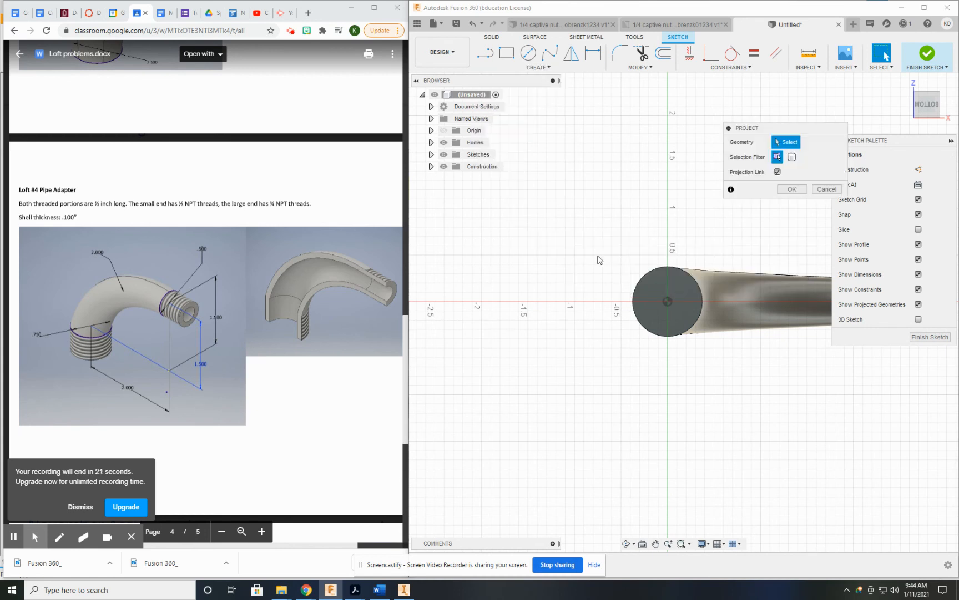
click(648, 280)
click(794, 192)
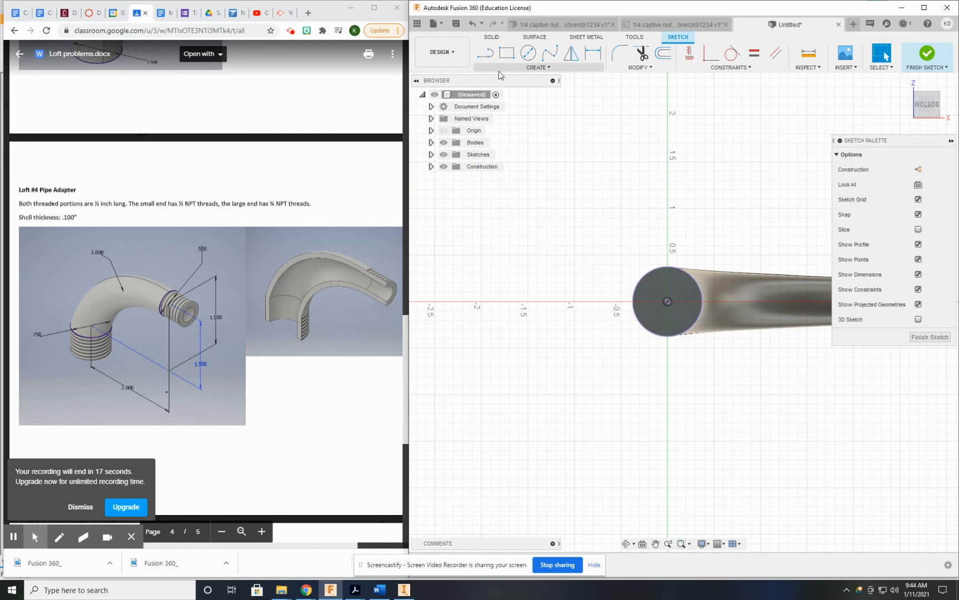
- Extrude the projected large-end circle 0.5 in outward, joined to the pipe body, and show the part in an isometric view
click(492, 37)
click(485, 53)
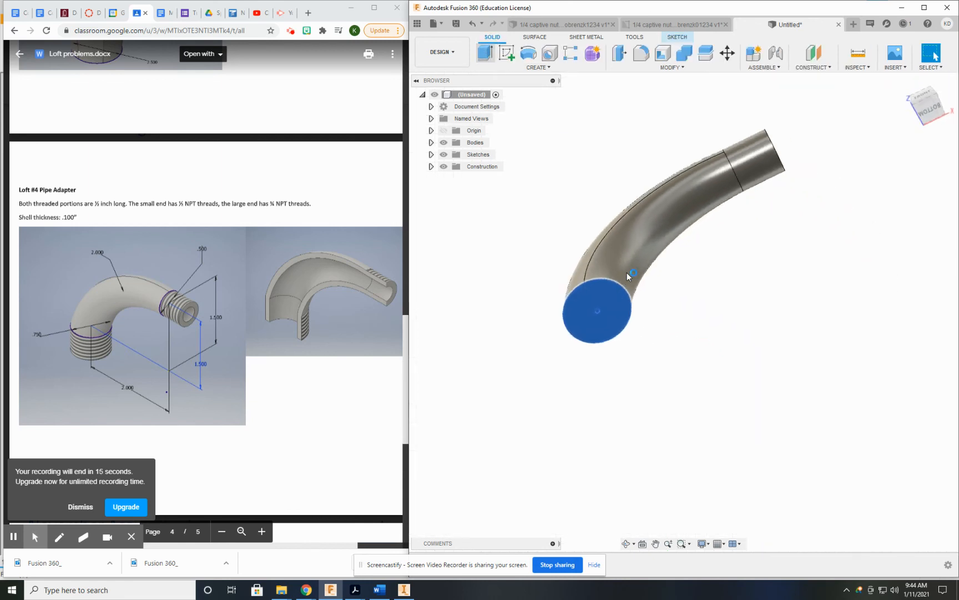
drag(597, 315, 622, 355)
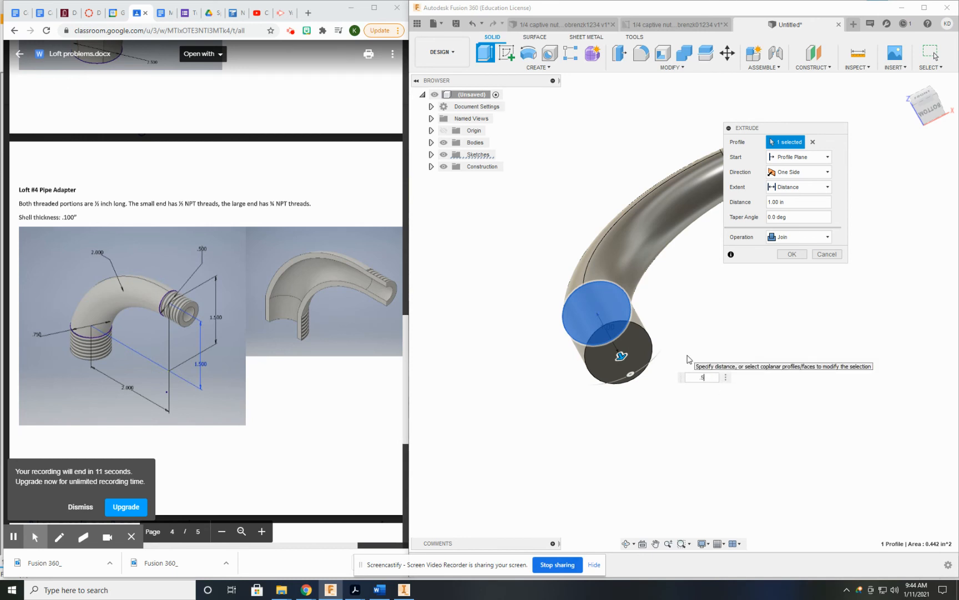
text(.5)
click(800, 257)
shift+middle_drag(788, 253, 772, 309)
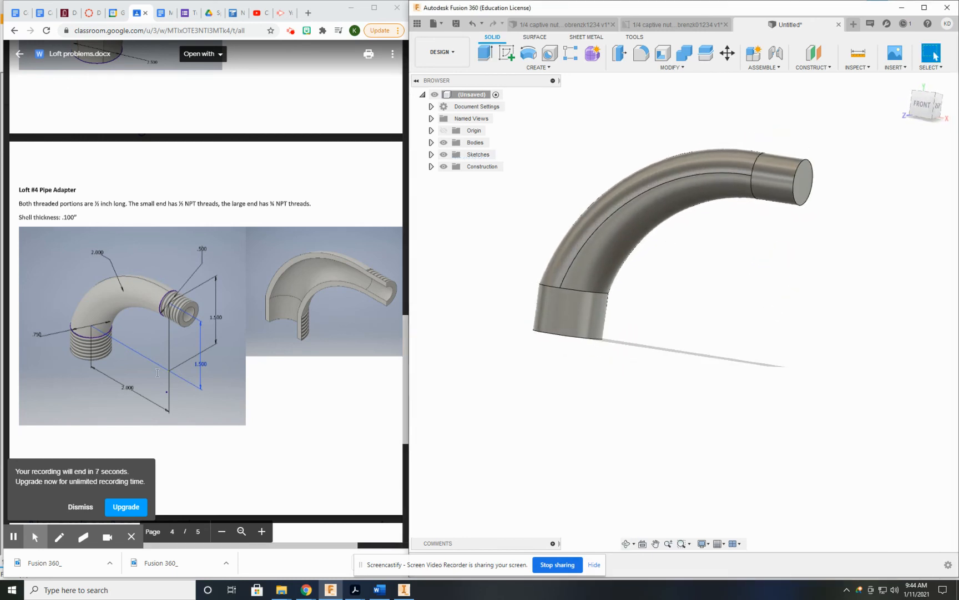
click(904, 83)
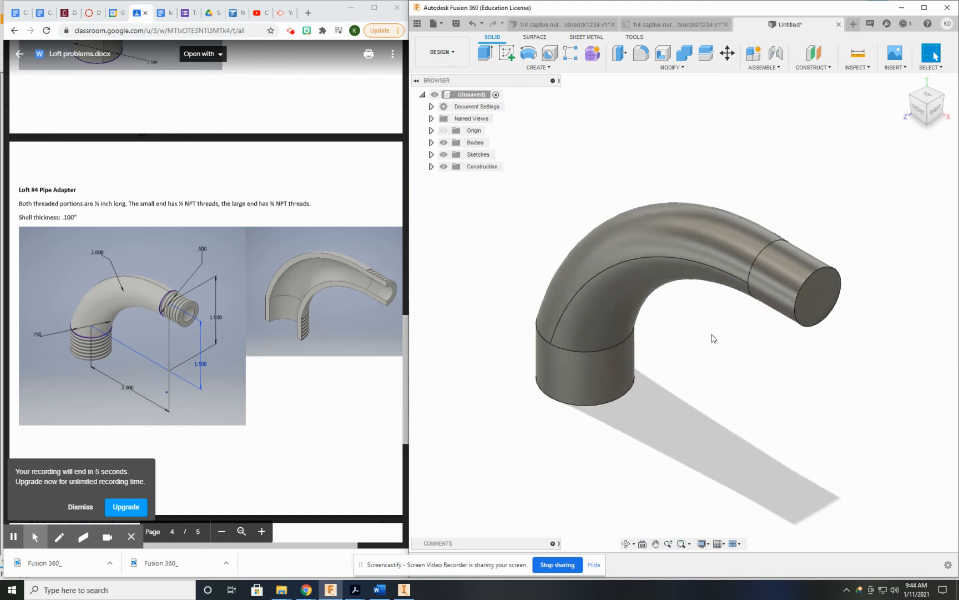